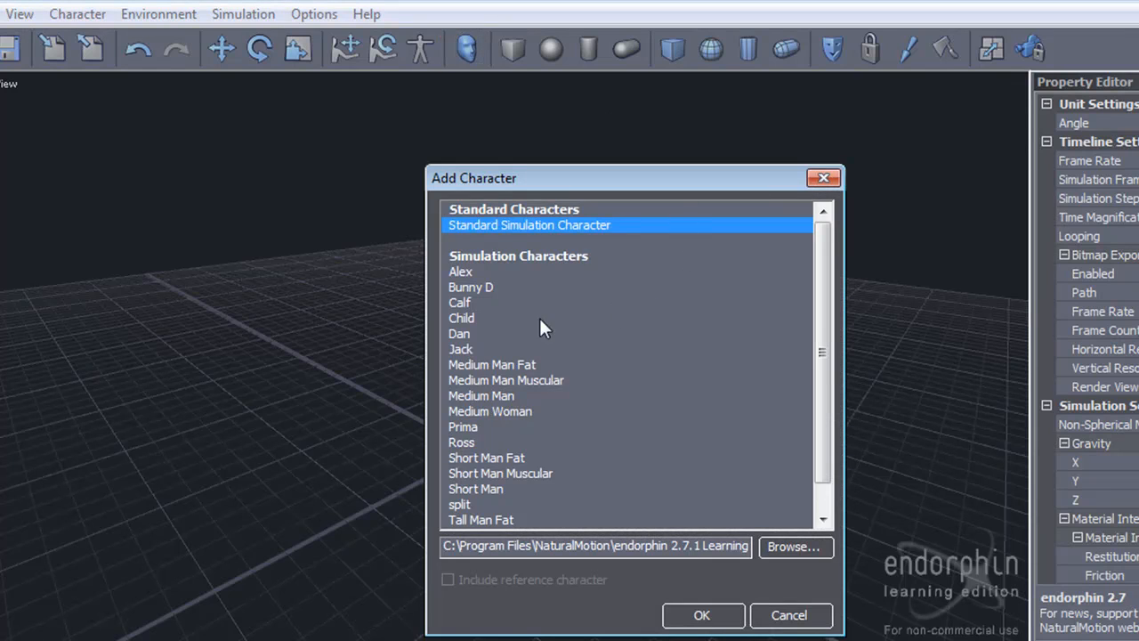
# Step: Add the Jack simulation character to the scene
pyautogui.doubleClick(464, 348)
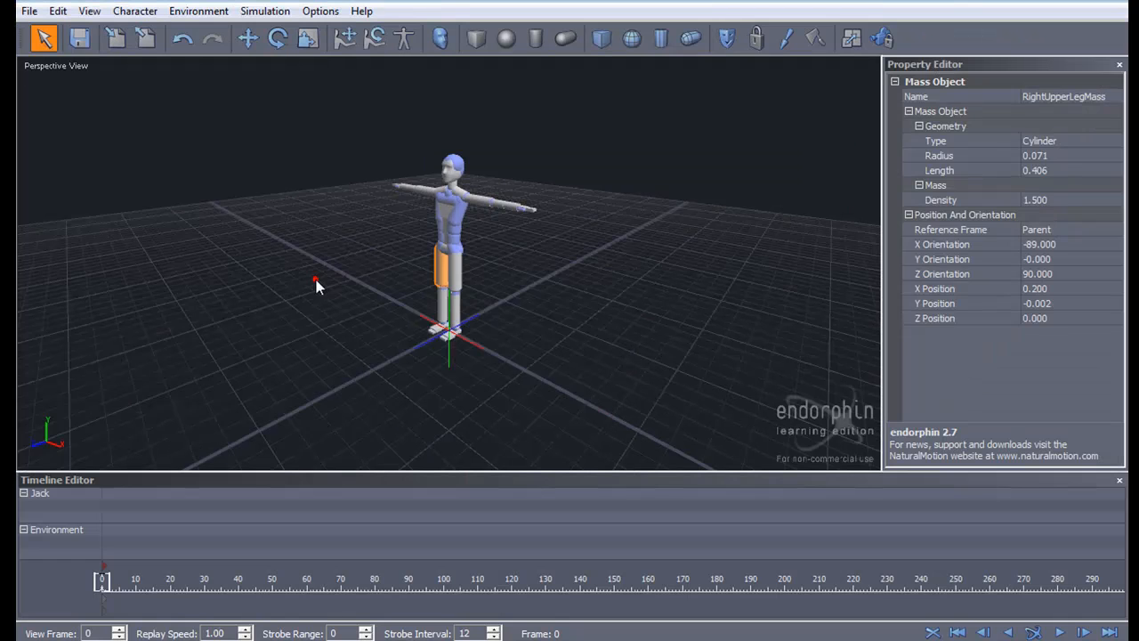
pyautogui.click(309, 357)
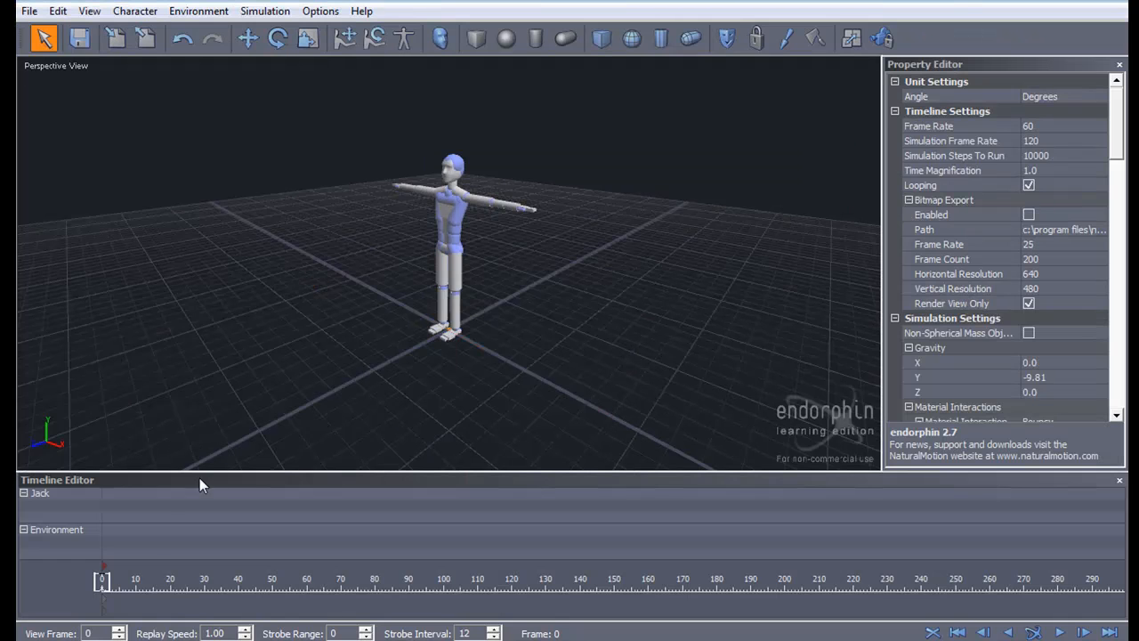
# Step: Create a constraint event on the Environment track and stretch it from frame 0 to frame 254
pyautogui.rightClick(101, 531)
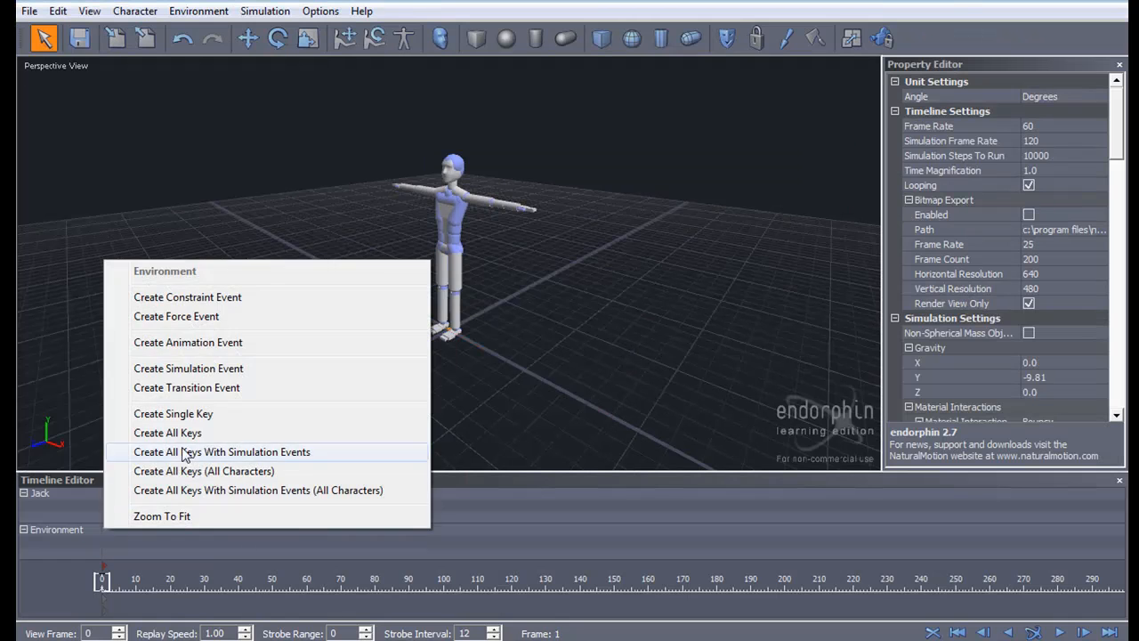
pyautogui.click(176, 299)
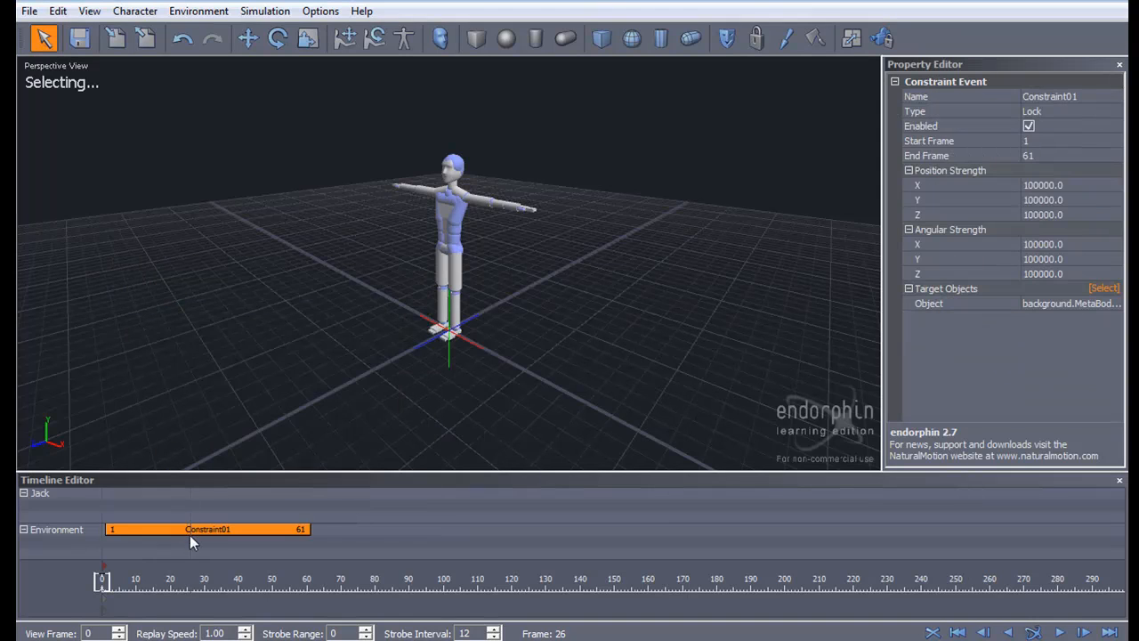
pyautogui.moveTo(194, 540); pyautogui.dragTo(142, 531)
pyautogui.moveTo(298, 528); pyautogui.dragTo(948, 519)
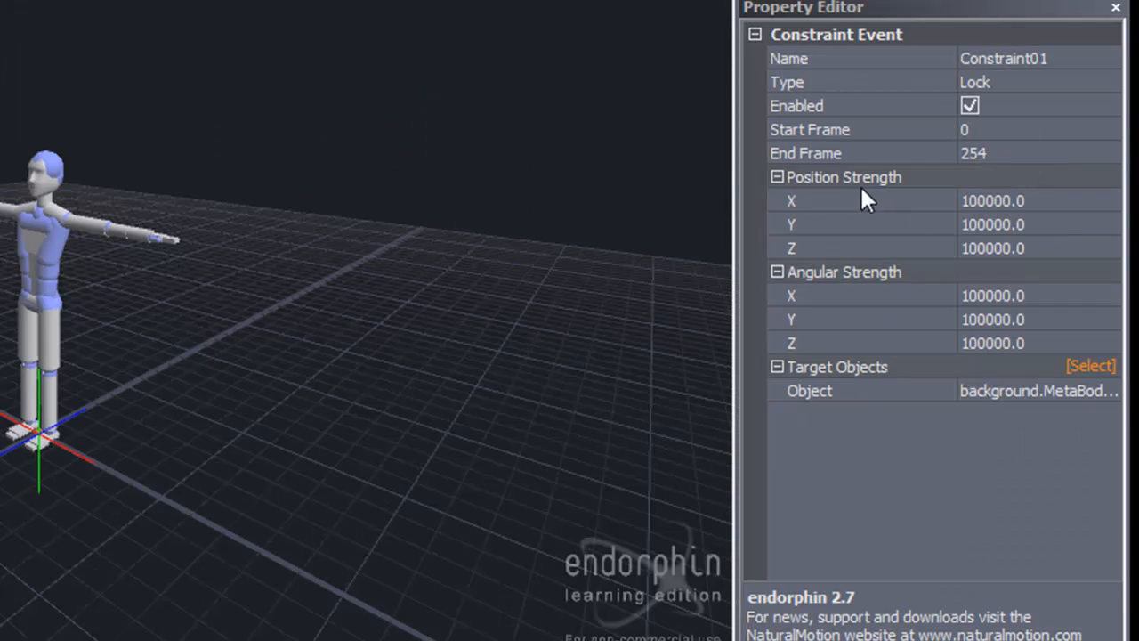
# Step: Set the constraint's Y and Z position strength and its X angular strength to 0
pyautogui.click(1044, 222)
pyautogui.press('BackSpace')
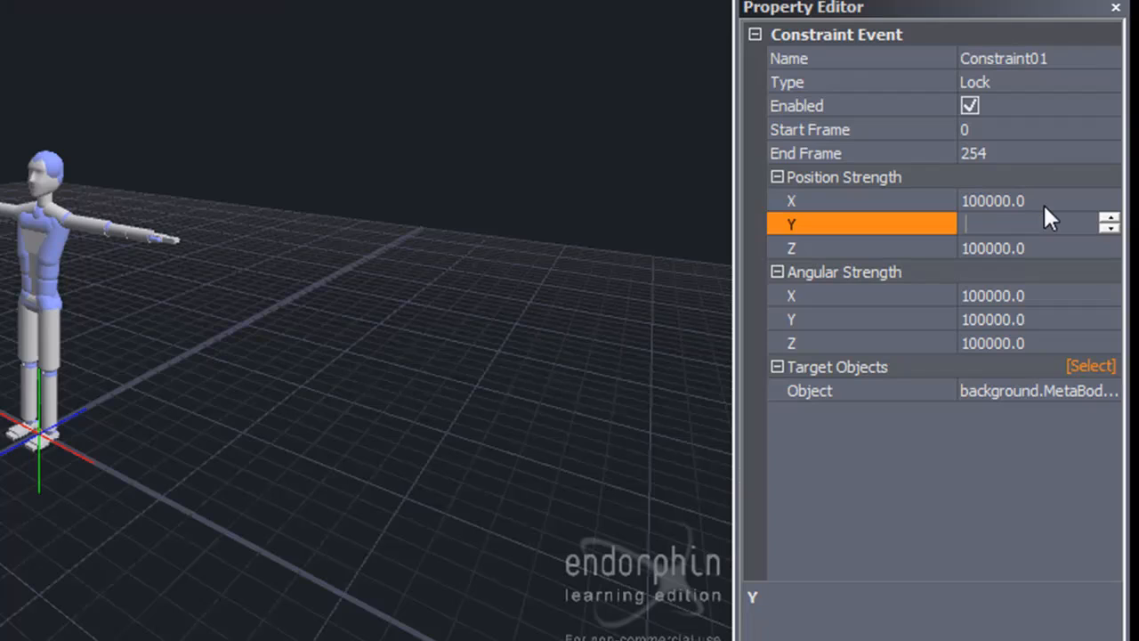
pyautogui.click(1039, 240)
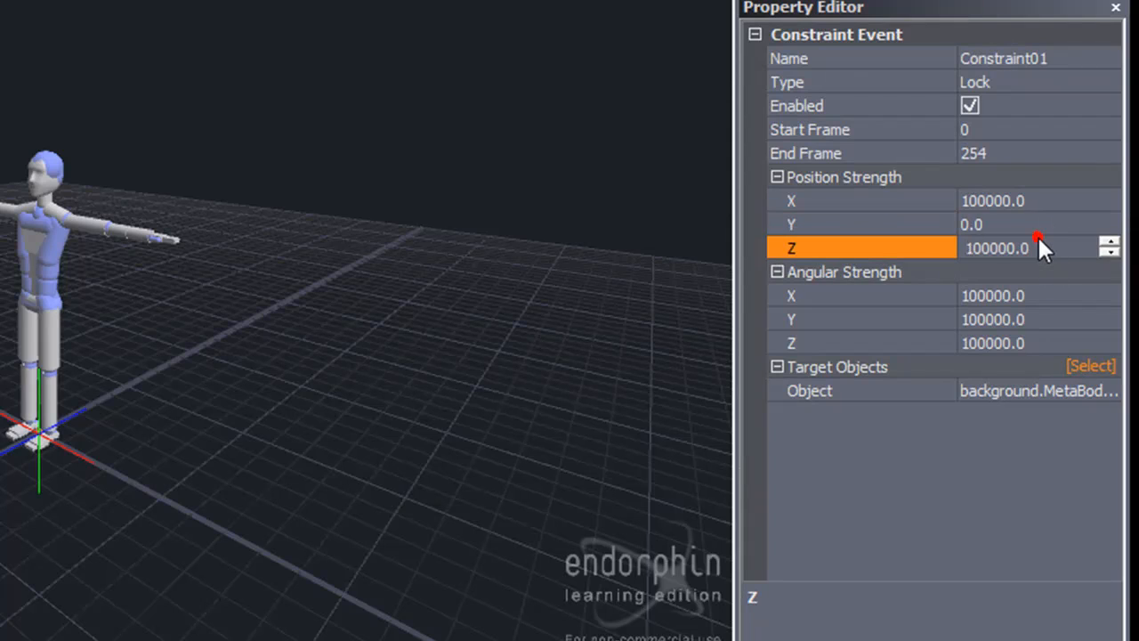
pyautogui.doubleClick(1039, 249)
pyautogui.press('BackSpace')
pyautogui.click(1044, 297)
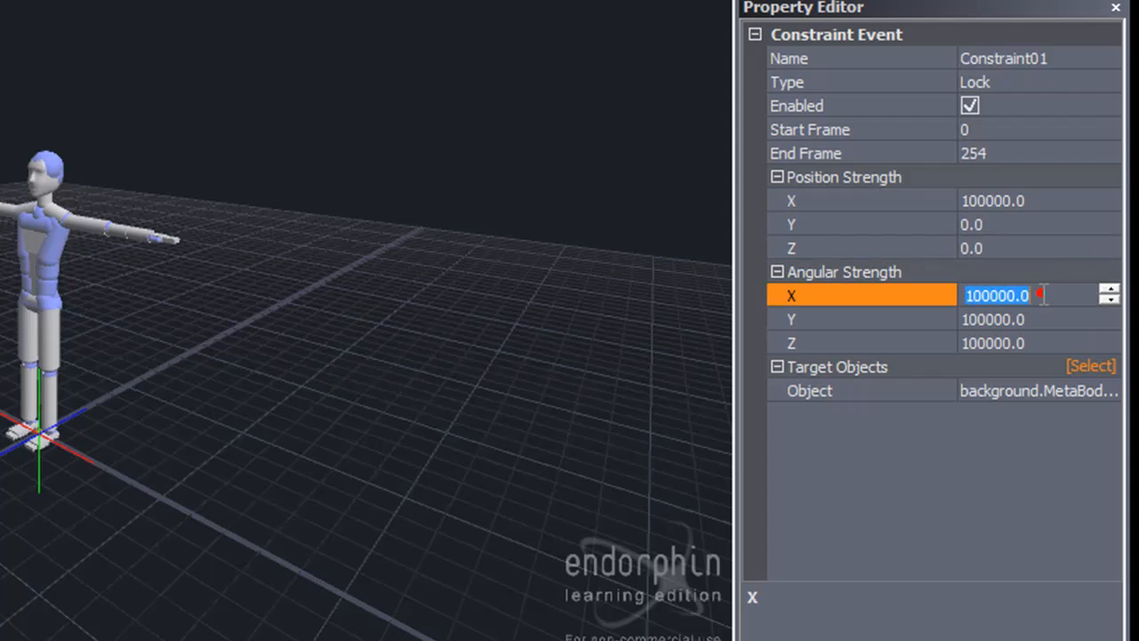
pyautogui.press('BackSpace')
pyautogui.click(659, 383)
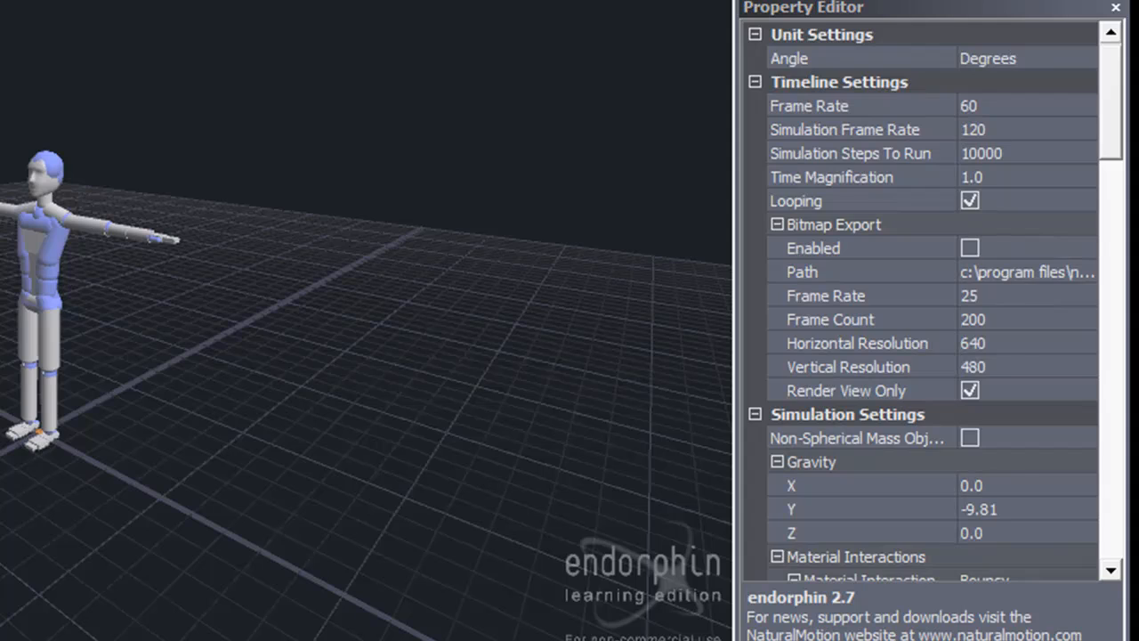
# Step: Set the constraint's target objects to the character's pelvis and chest
pyautogui.click(39, 433)
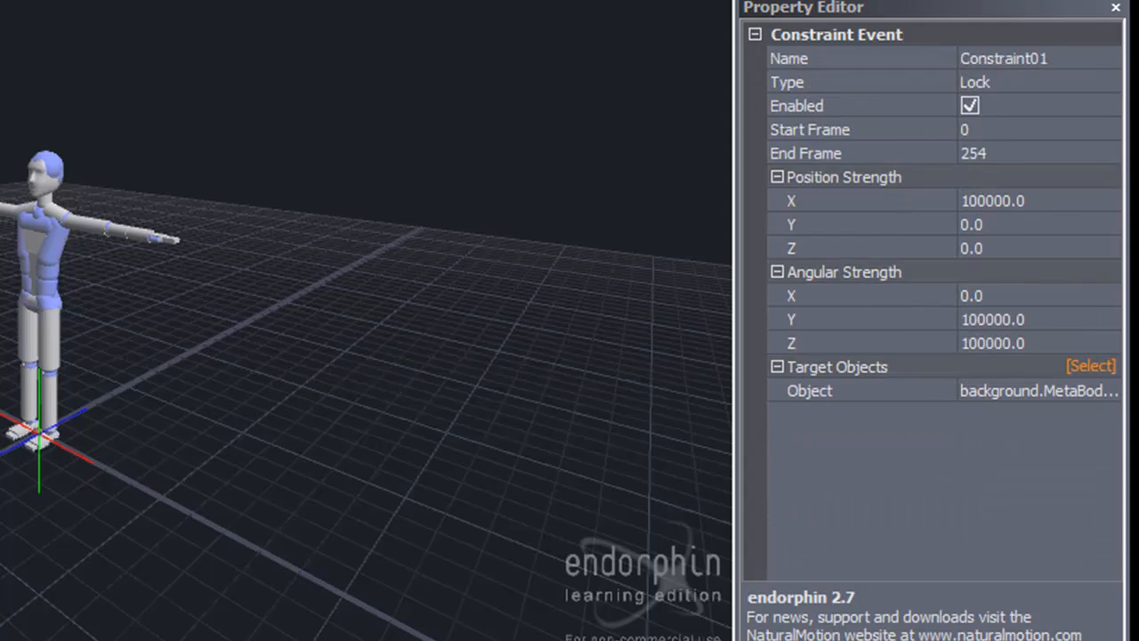
pyautogui.click(1095, 368)
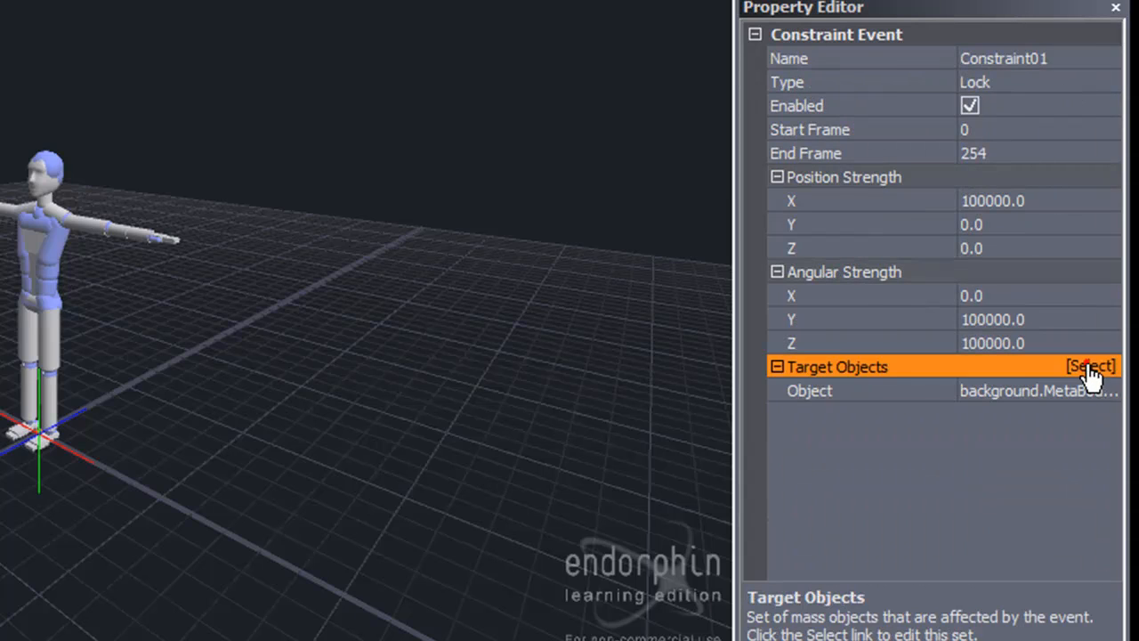
pyautogui.click(34, 307)
pyautogui.click(41, 246)
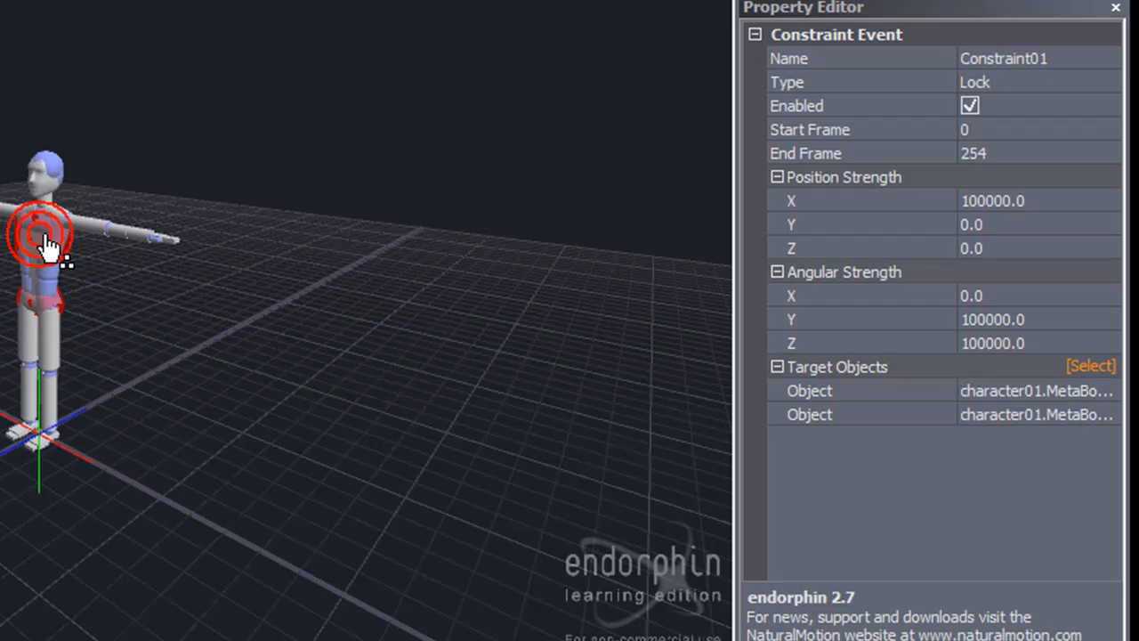
pyautogui.press('Escape')
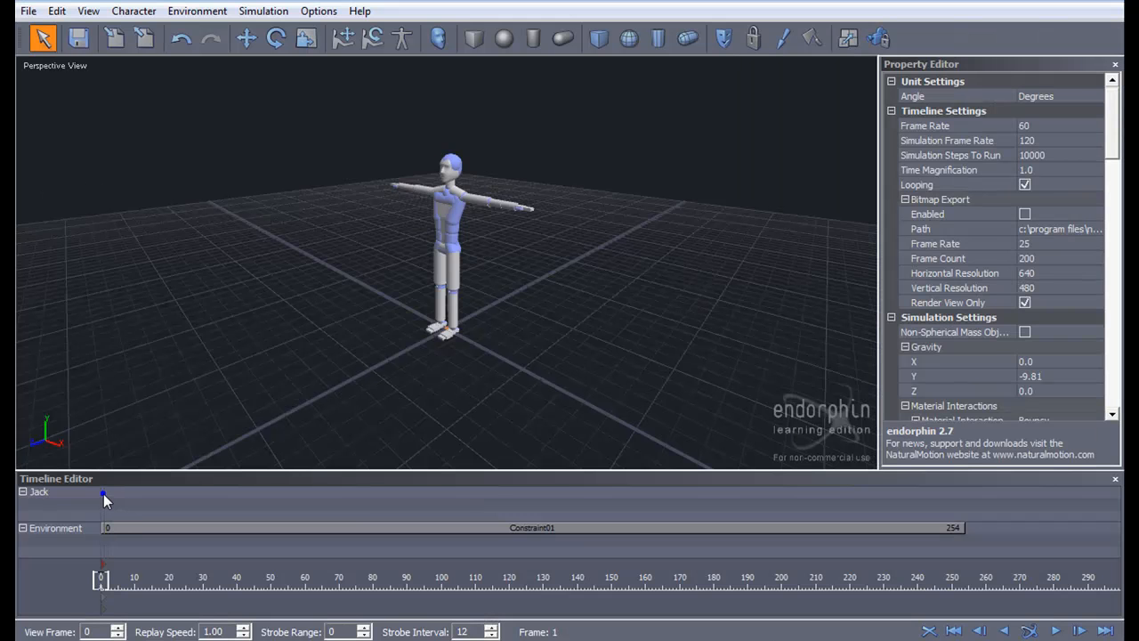
# Step: Create an active pose event at the start of Jack's track
pyautogui.rightClick(103, 494)
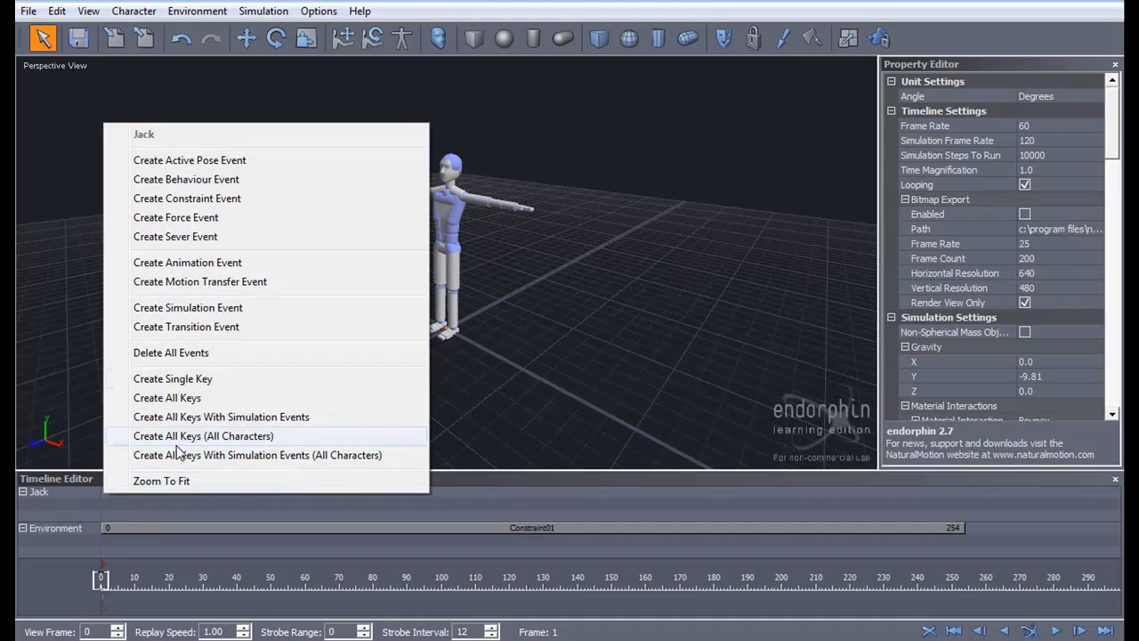
pyautogui.click(237, 163)
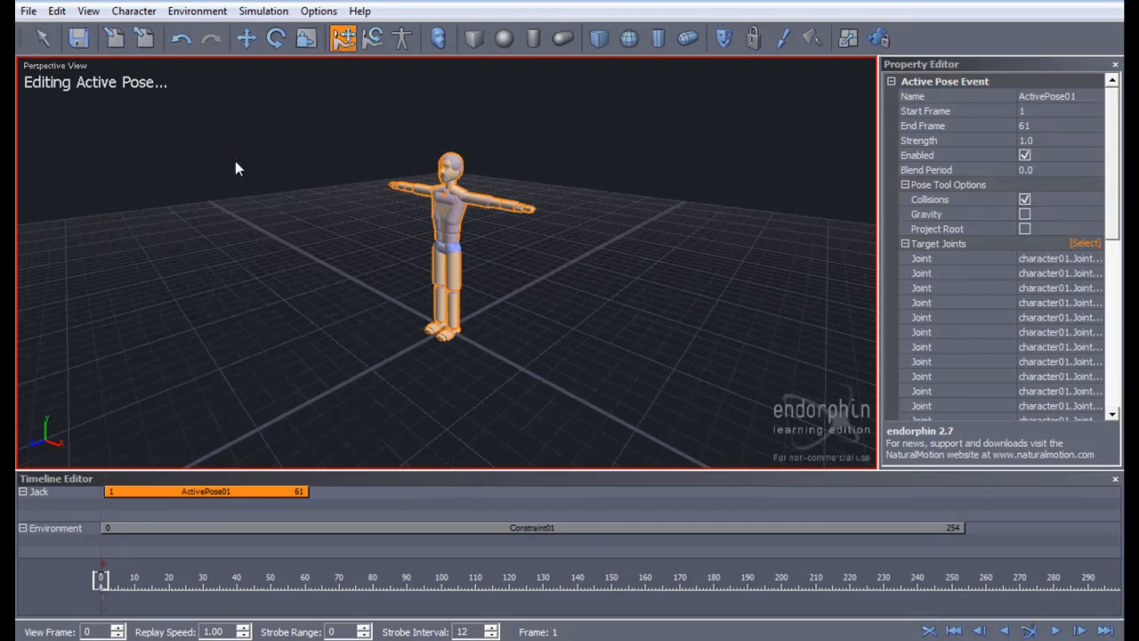
# Step: Rotate both thighs forward to horizontal and bend the knees to bring the character into a seated pose
pyautogui.press('e')
pyautogui.moveTo(415, 255); pyautogui.dragTo(455, 225)
pyautogui.moveTo(534, 265); pyautogui.dragTo(448, 289, button='middle')
pyautogui.click(443, 260)
pyautogui.moveTo(443, 263); pyautogui.dragTo(487, 240)
pyautogui.moveTo(511, 307); pyautogui.dragTo(351, 264, button='middle')
pyautogui.rightClick(352, 262)
pyautogui.moveTo(495, 469)
pyautogui.click(553, 508)
pyautogui.click(419, 271)
pyautogui.moveTo(392, 233); pyautogui.dragTo(481, 205)
# Step: Rotate the left foot in the Left view until it is level under the vertical lower leg
pyautogui.click(375, 322)
pyautogui.click(375, 320)
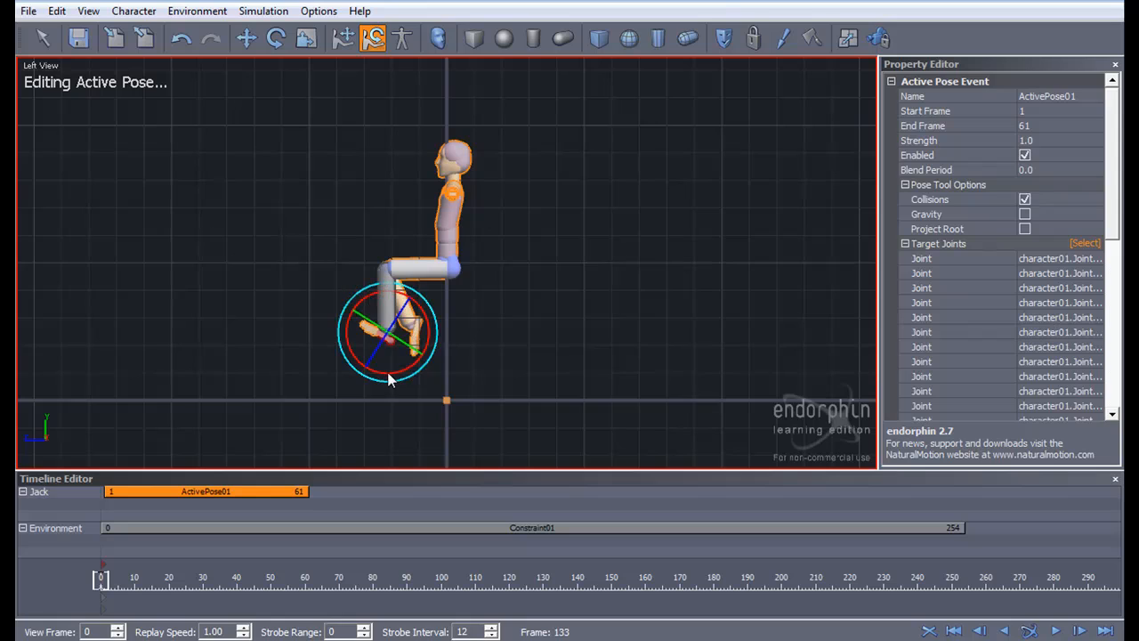
pyautogui.moveTo(413, 367); pyautogui.dragTo(413, 368)
pyautogui.click(384, 342)
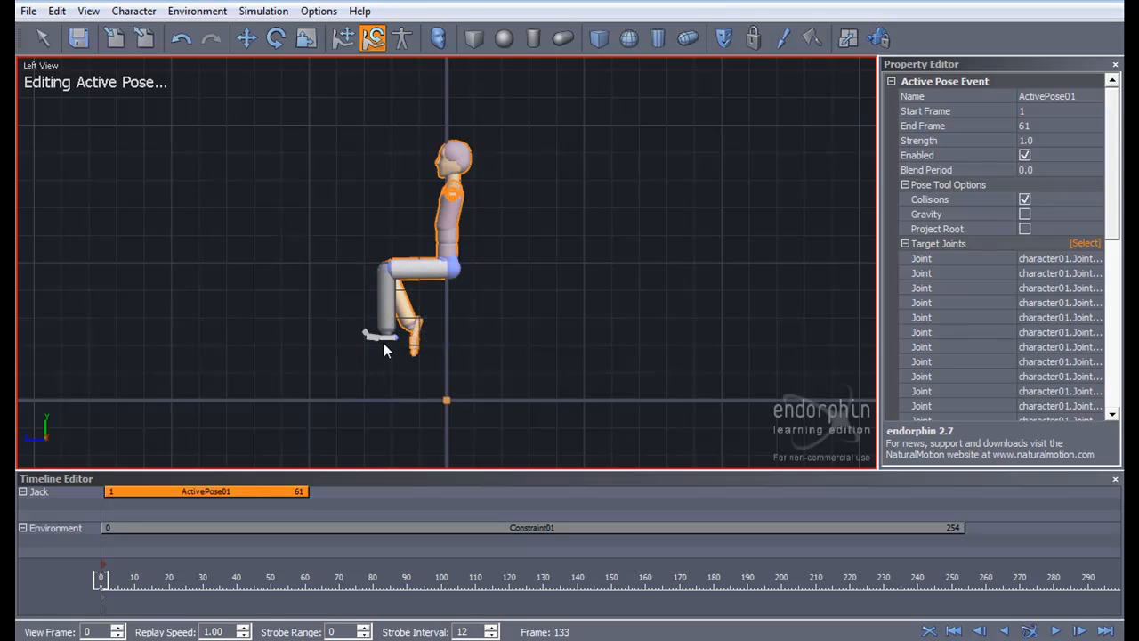
pyautogui.click(388, 333)
pyautogui.moveTo(383, 323); pyautogui.dragTo(387, 319)
pyautogui.moveTo(395, 301); pyautogui.dragTo(393, 279)
pyautogui.moveTo(363, 334); pyautogui.dragTo(316, 283)
# Step: Rotate the right lower leg in the Right view so it hangs vertically below the knee
pyautogui.rightClick(299, 279)
pyautogui.moveTo(435, 491)
pyautogui.click(499, 583)
pyautogui.moveTo(470, 287); pyautogui.dragTo(610, 257)
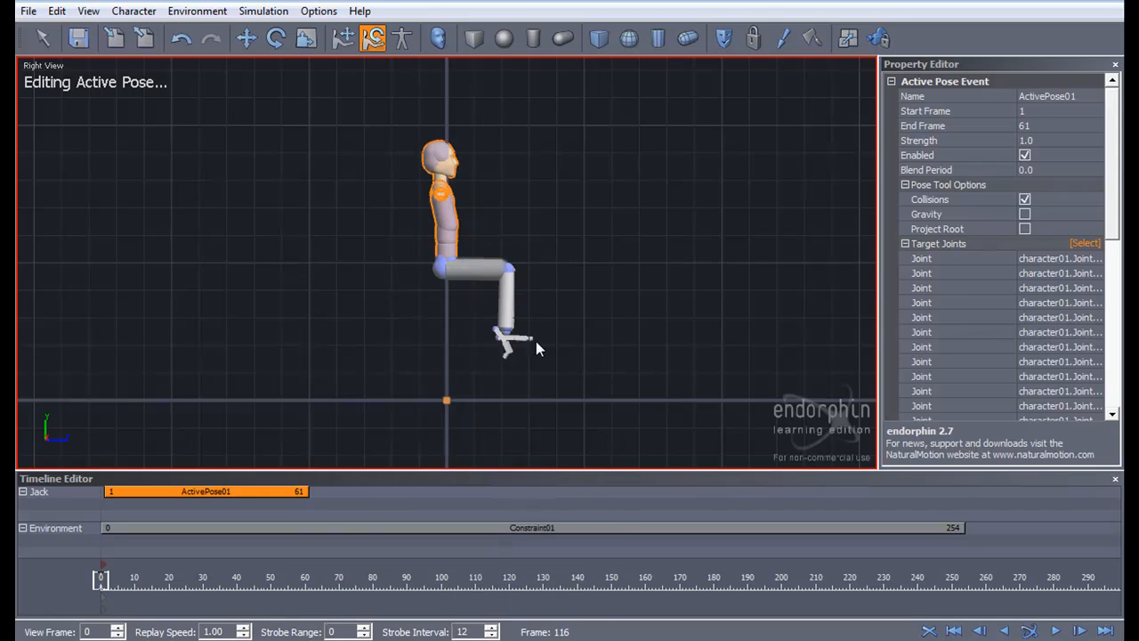
pyautogui.keyDown('alt'); pyautogui.moveTo(535, 343); pyautogui.dragTo(805, 363, button='right'); pyautogui.keyUp('alt')
pyautogui.keyDown('alt'); pyautogui.moveTo(569, 425); pyautogui.dragTo(409, 268, button='middle'); pyautogui.keyUp('alt')
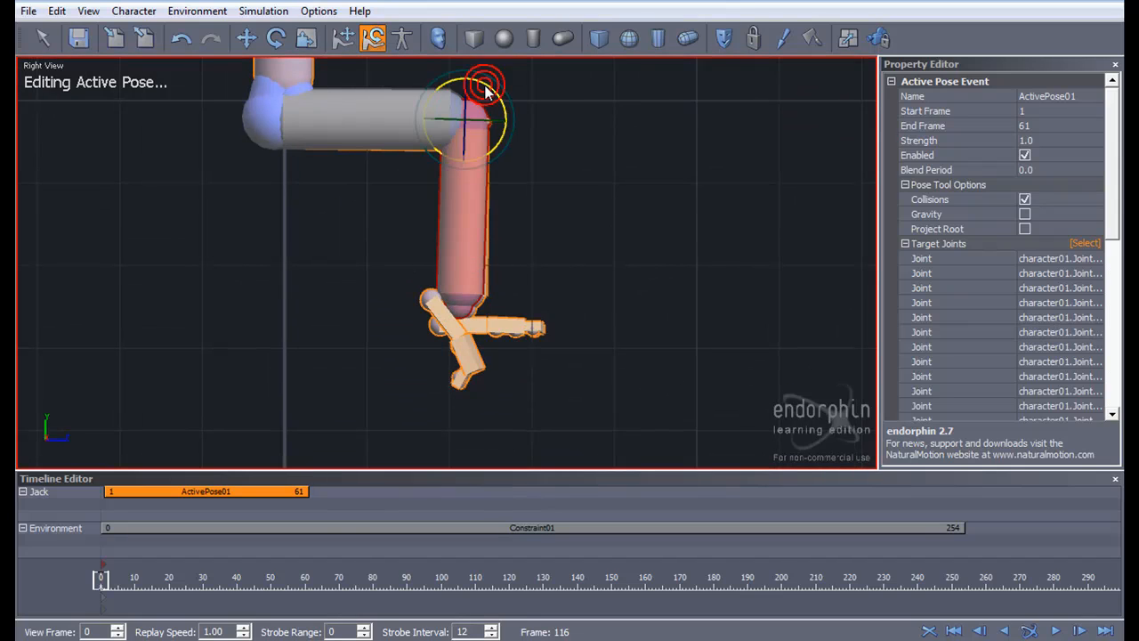
pyautogui.moveTo(485, 87); pyautogui.dragTo(479, 96)
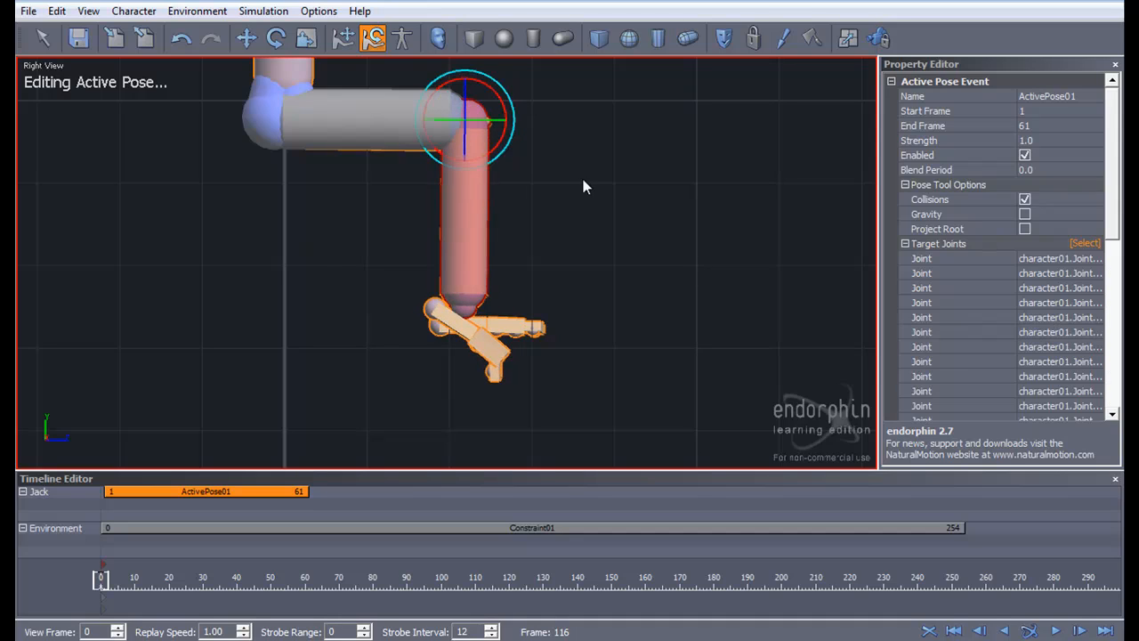
# Step: Rotate the right foot level so it lines up with the left foot, and return to the Perspective view
pyautogui.moveTo(494, 300); pyautogui.dragTo(347, 231)
pyautogui.moveTo(490, 269); pyautogui.dragTo(460, 284)
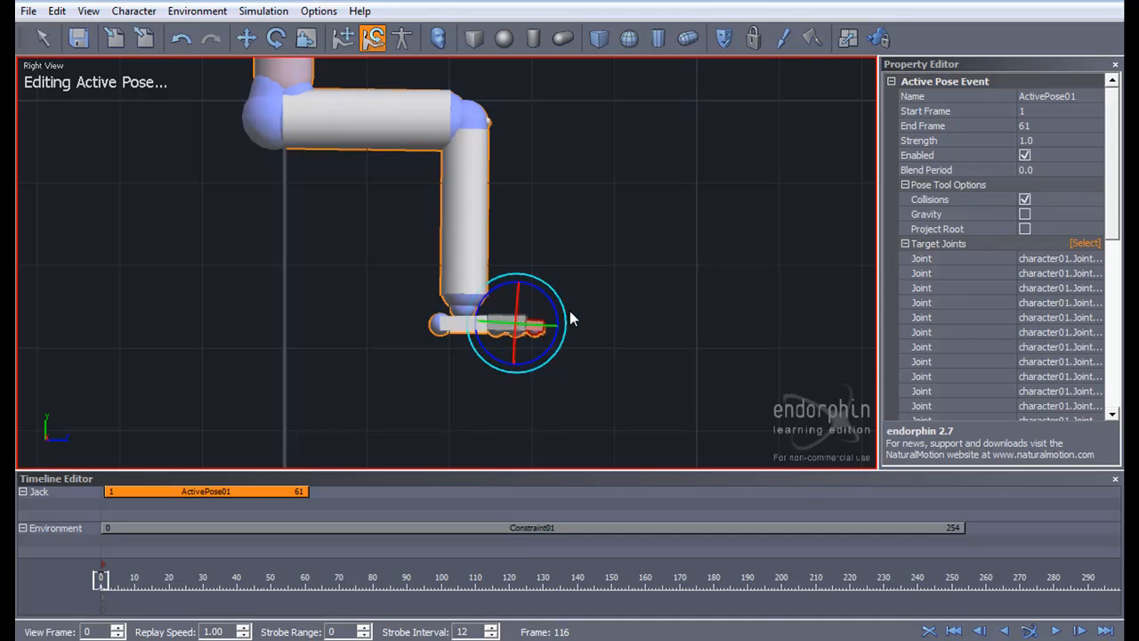
pyautogui.rightClick(620, 326)
pyautogui.click(508, 400)
pyautogui.press('p')
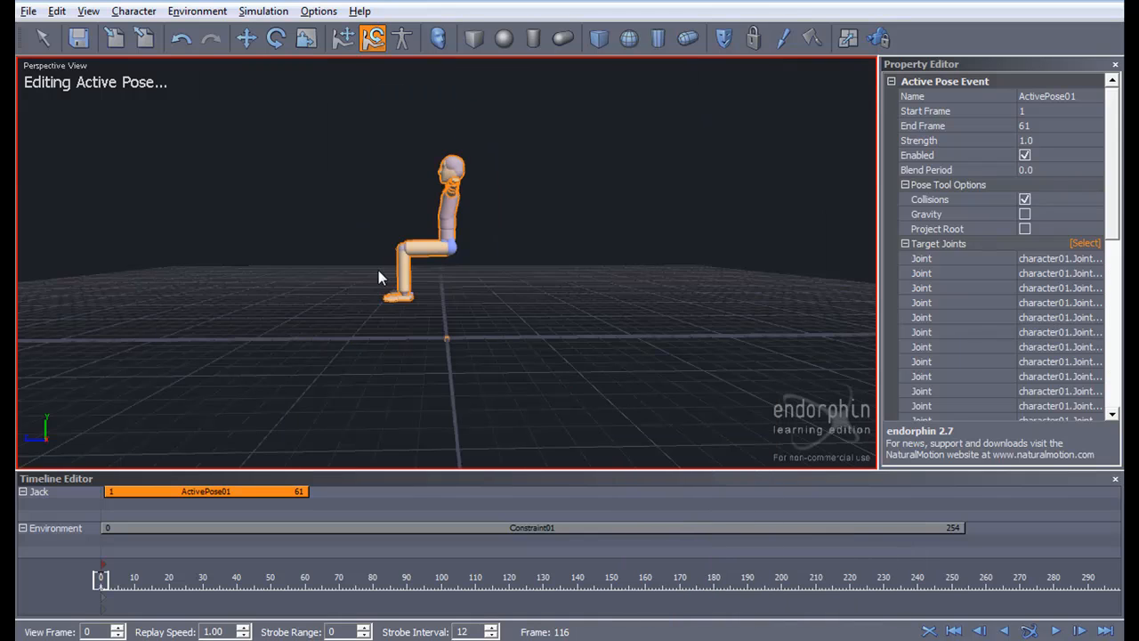
pyautogui.moveTo(379, 269); pyautogui.dragTo(384, 211, button='middle')
pyautogui.click(406, 194)
pyautogui.moveTo(587, 268); pyautogui.dragTo(595, 435, button='middle')
pyautogui.moveTo(394, 278); pyautogui.dragTo(502, 307)
pyautogui.click(515, 308)
pyautogui.click(428, 282)
pyautogui.click(271, 146)
pyautogui.click(181, 39)
pyautogui.click(180, 38)
pyautogui.click(181, 38)
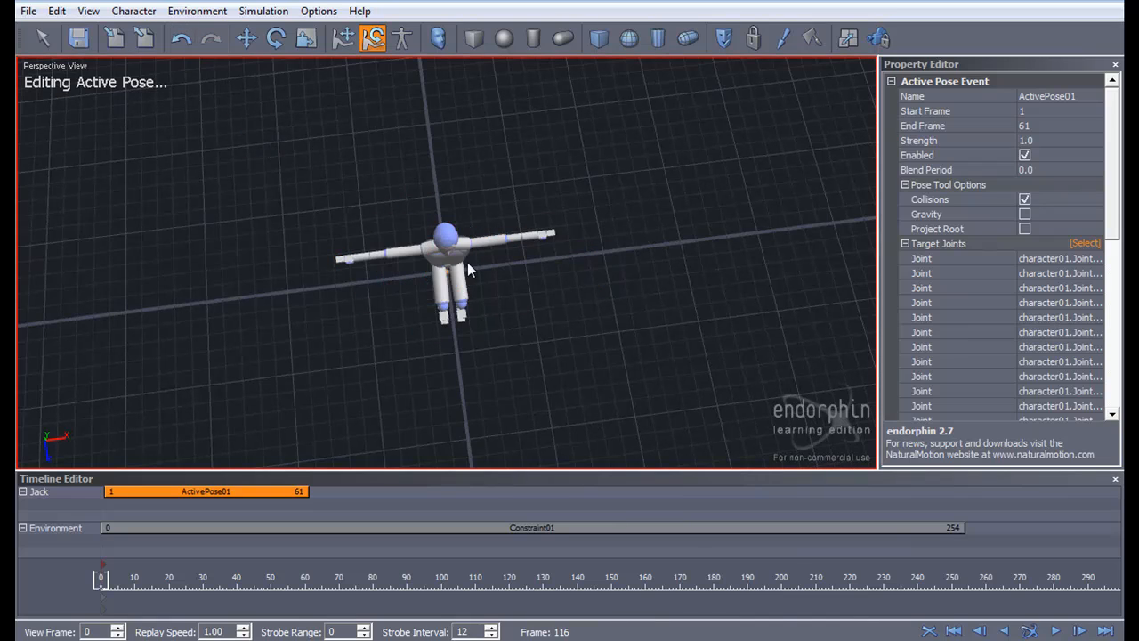
# Step: Rotate both outstretched arms forward so they run parallel above the legs
pyautogui.click(392, 254)
pyautogui.moveTo(404, 289); pyautogui.dragTo(503, 265)
pyautogui.click(521, 237)
pyautogui.click(581, 275)
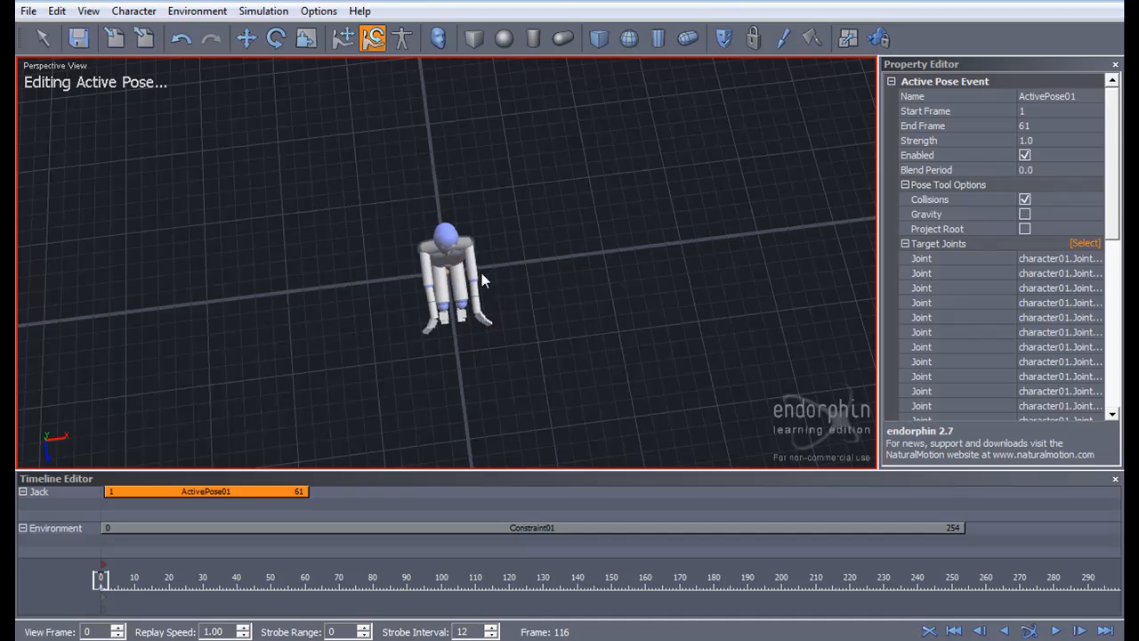
# Step: Rotate the right forearm so that its hand points straight ahead
pyautogui.click(430, 296)
pyautogui.click(651, 314)
pyautogui.click(431, 303)
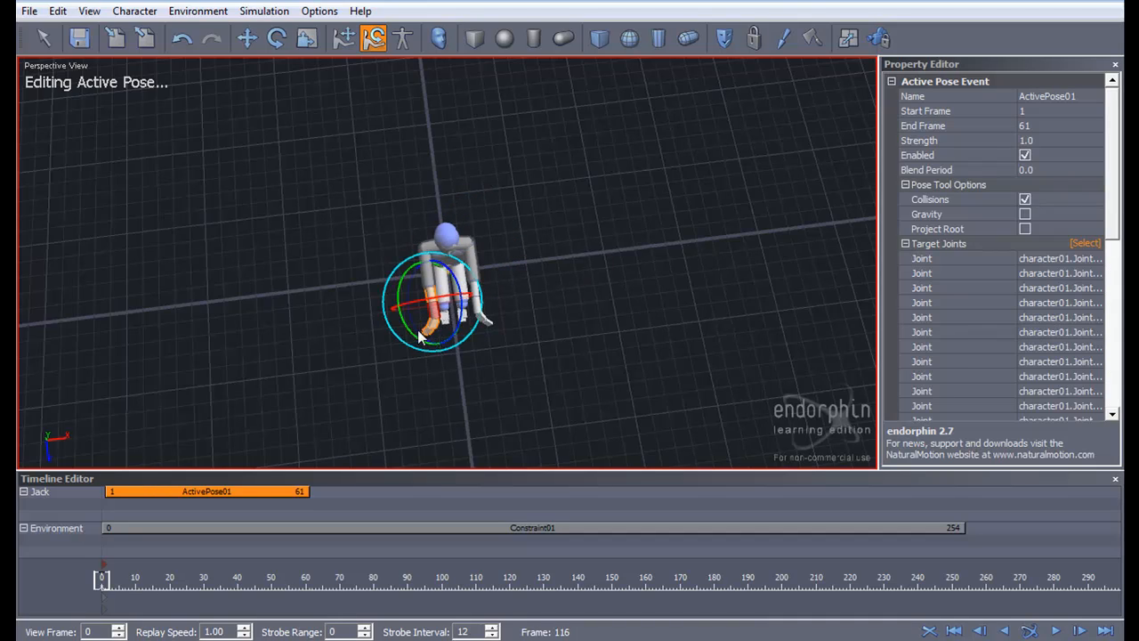
pyautogui.moveTo(437, 303); pyautogui.dragTo(447, 337)
pyautogui.click(526, 334)
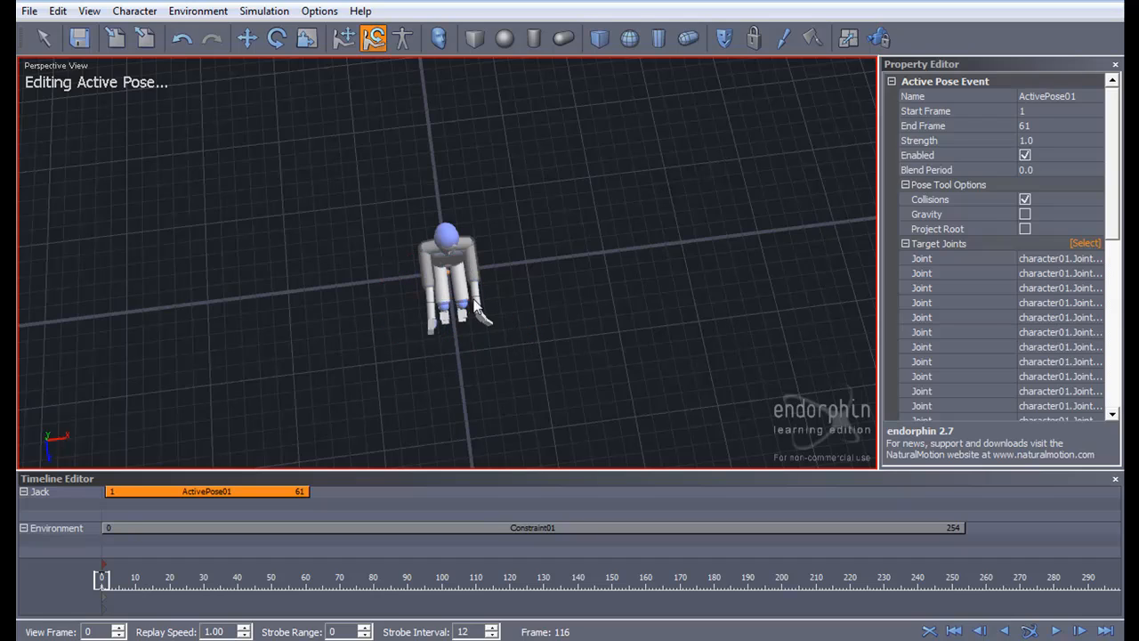
pyautogui.click(485, 311)
pyautogui.moveTo(464, 305); pyautogui.dragTo(483, 305)
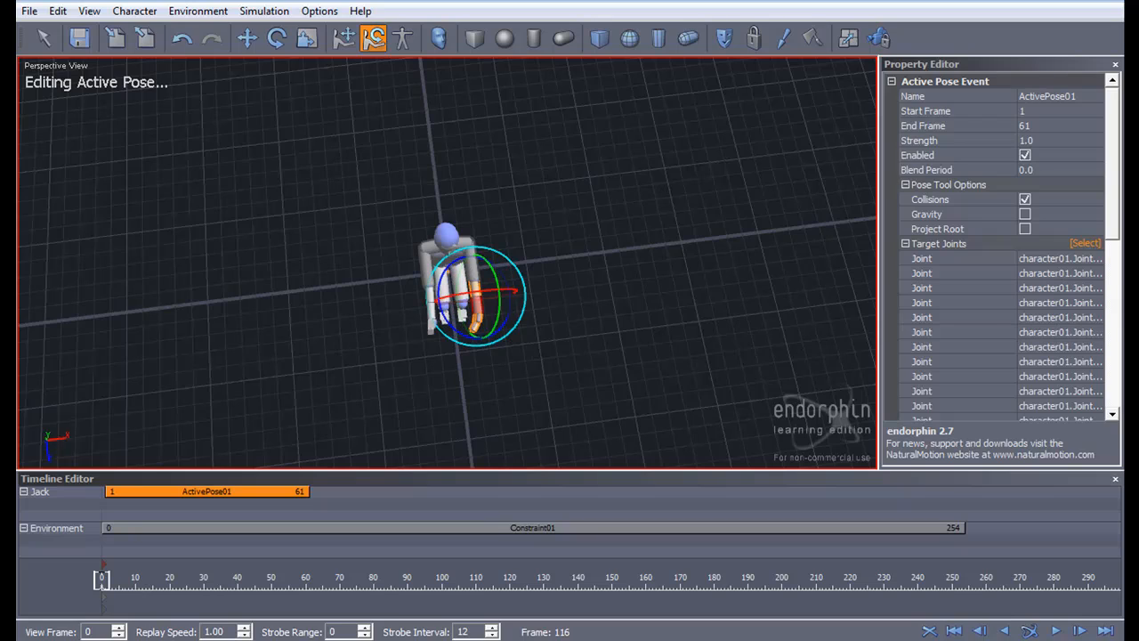
pyautogui.click(182, 39)
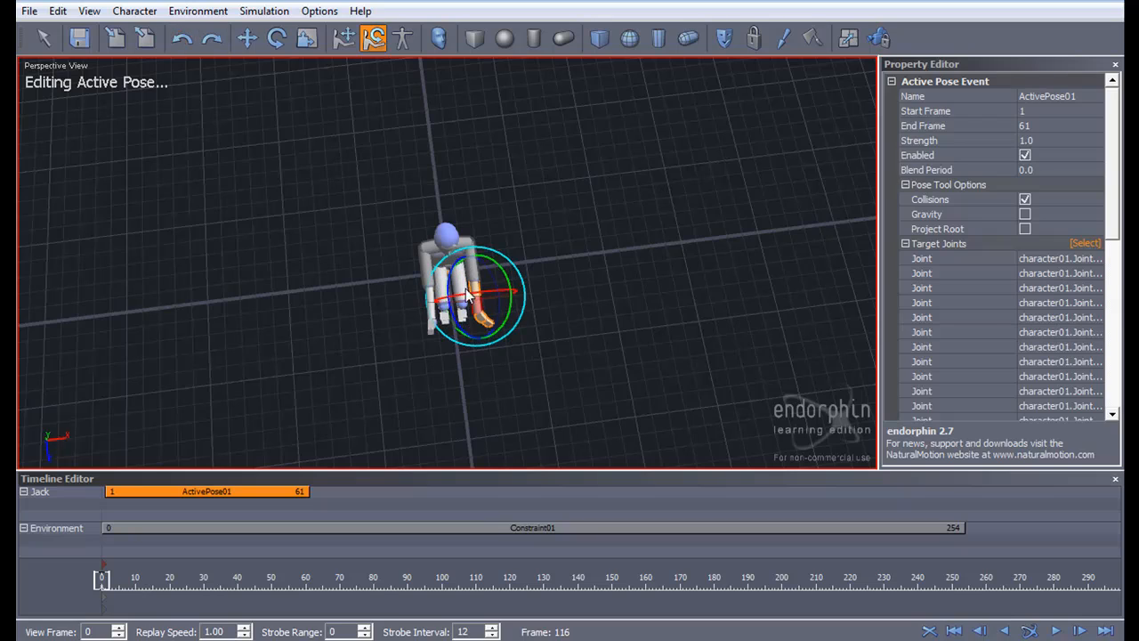
pyautogui.moveTo(466, 301); pyautogui.dragTo(485, 309)
pyautogui.click(183, 39)
# Step: Rotate the left forearm so it points forward, parallel to the right one
pyautogui.moveTo(550, 317); pyautogui.dragTo(518, 197, button='middle')
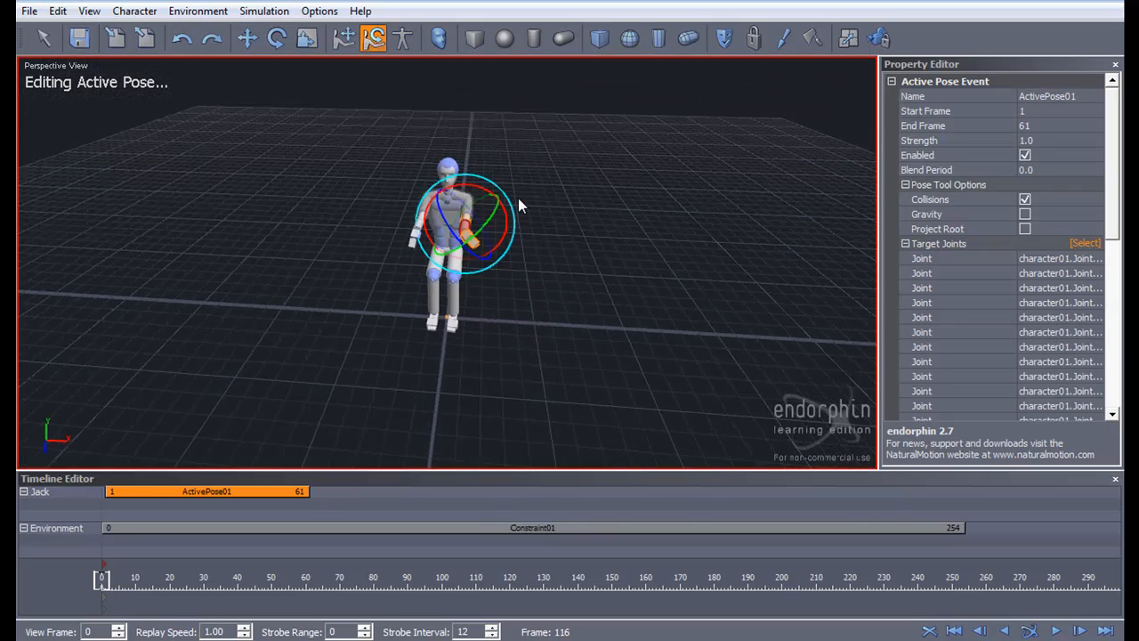
pyautogui.moveTo(451, 192); pyautogui.dragTo(485, 196)
pyautogui.click(586, 259)
# Step: Rotate the left hand so it points straight ahead in line with the forearm
pyautogui.moveTo(516, 256); pyautogui.dragTo(526, 386, button='middle')
pyautogui.click(478, 318)
pyautogui.moveTo(469, 308); pyautogui.dragTo(472, 317)
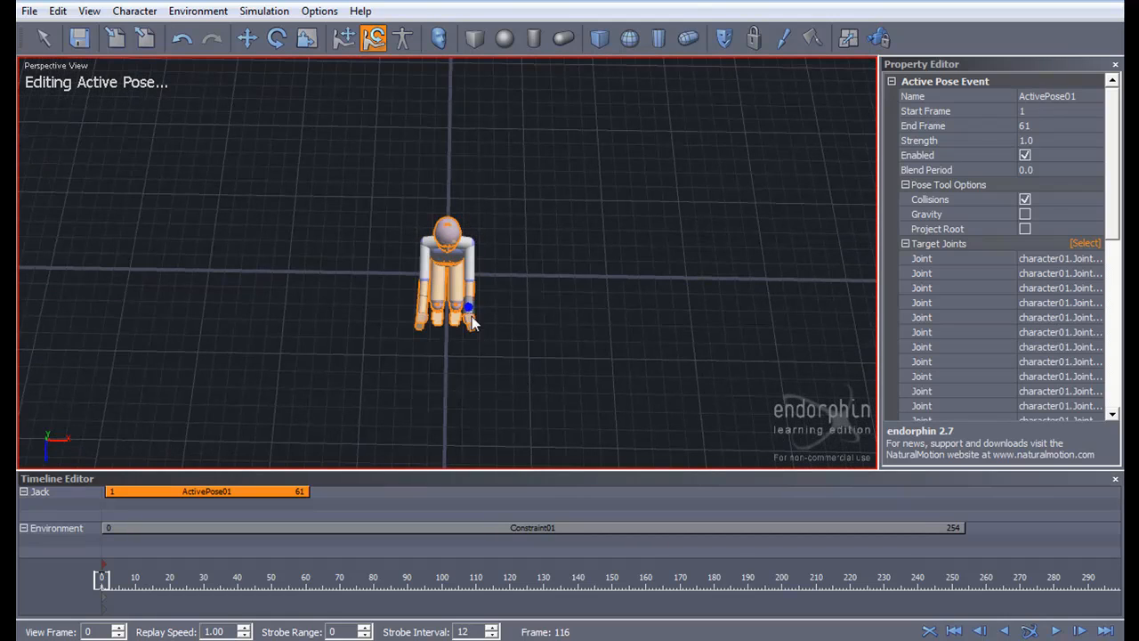
pyautogui.click(472, 327)
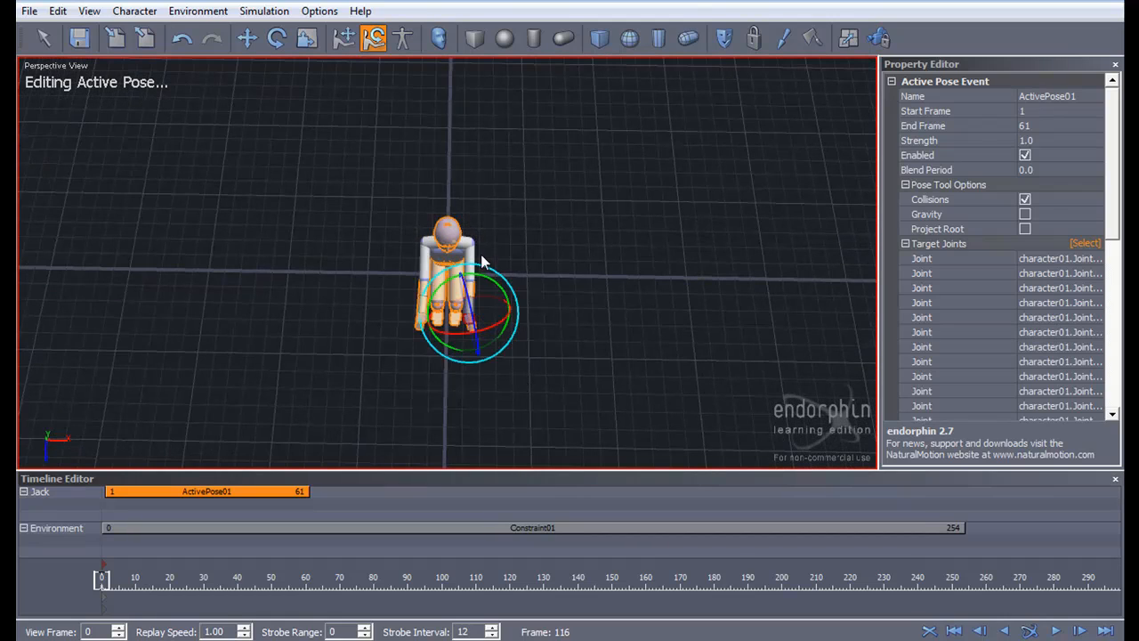
pyautogui.moveTo(477, 276); pyautogui.dragTo(487, 290)
pyautogui.moveTo(497, 329); pyautogui.dragTo(489, 328)
pyautogui.click(549, 323)
pyautogui.click(444, 330)
pyautogui.moveTo(443, 283); pyautogui.dragTo(436, 285)
pyautogui.click(187, 39)
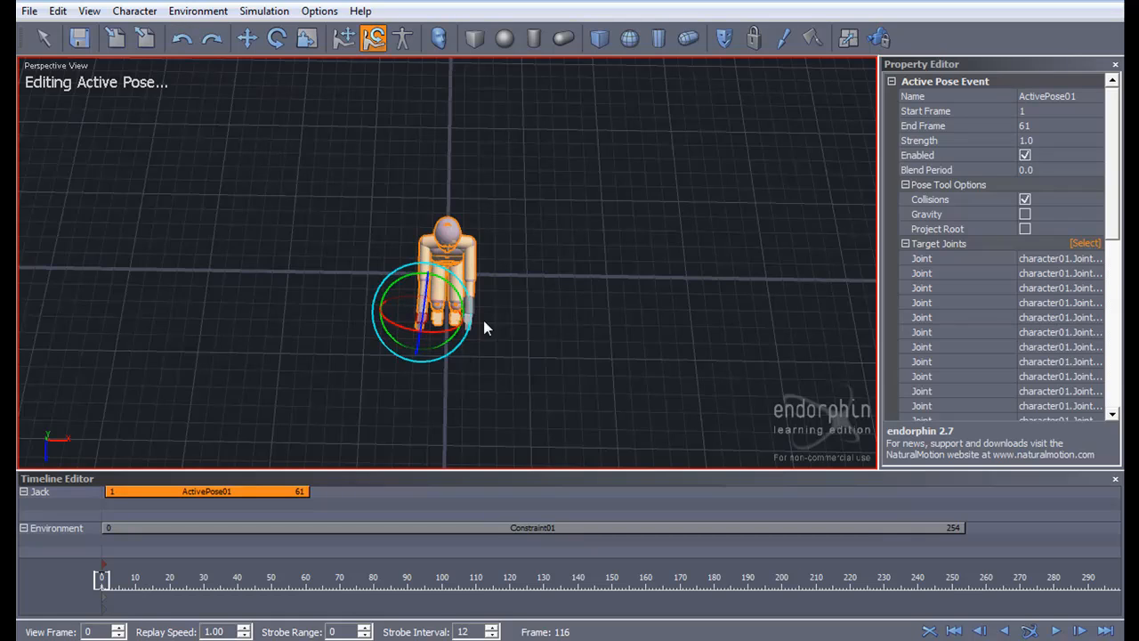
pyautogui.click(363, 164)
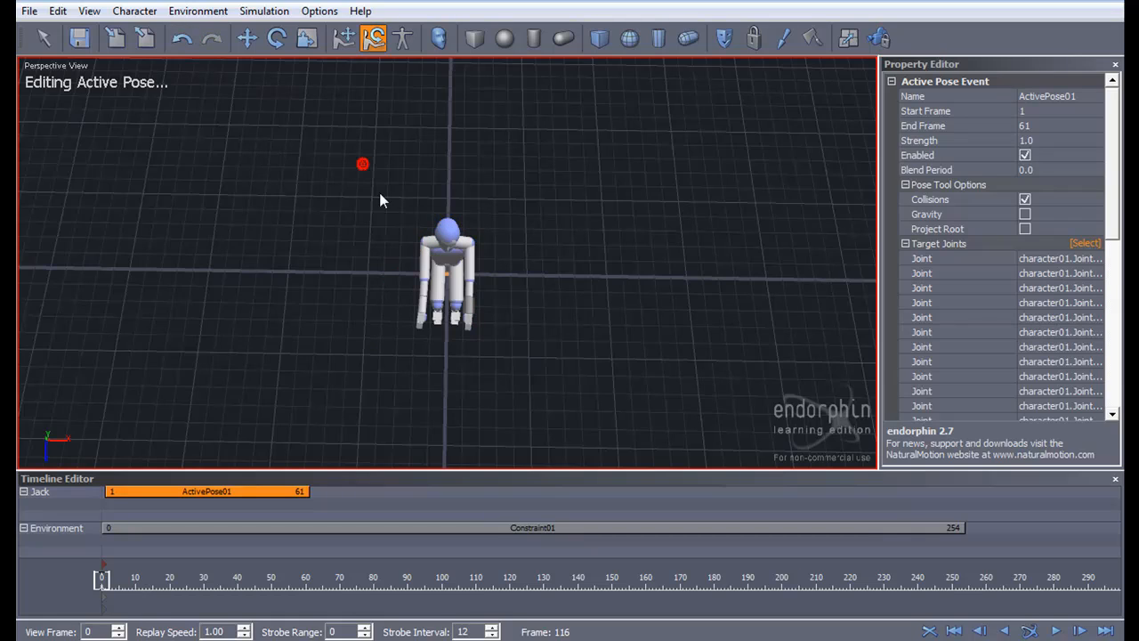
pyautogui.click(424, 323)
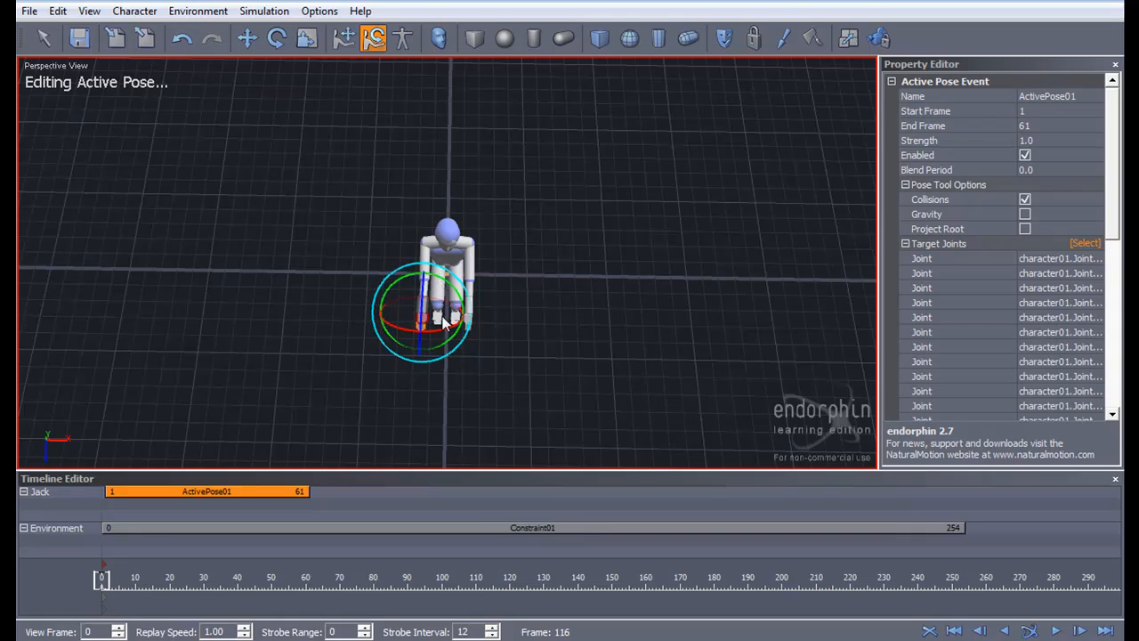
pyautogui.click(605, 262)
# Step: Inspect the seated pose in the top view, then in the perspective view from the character's side
pyautogui.rightClick(576, 270)
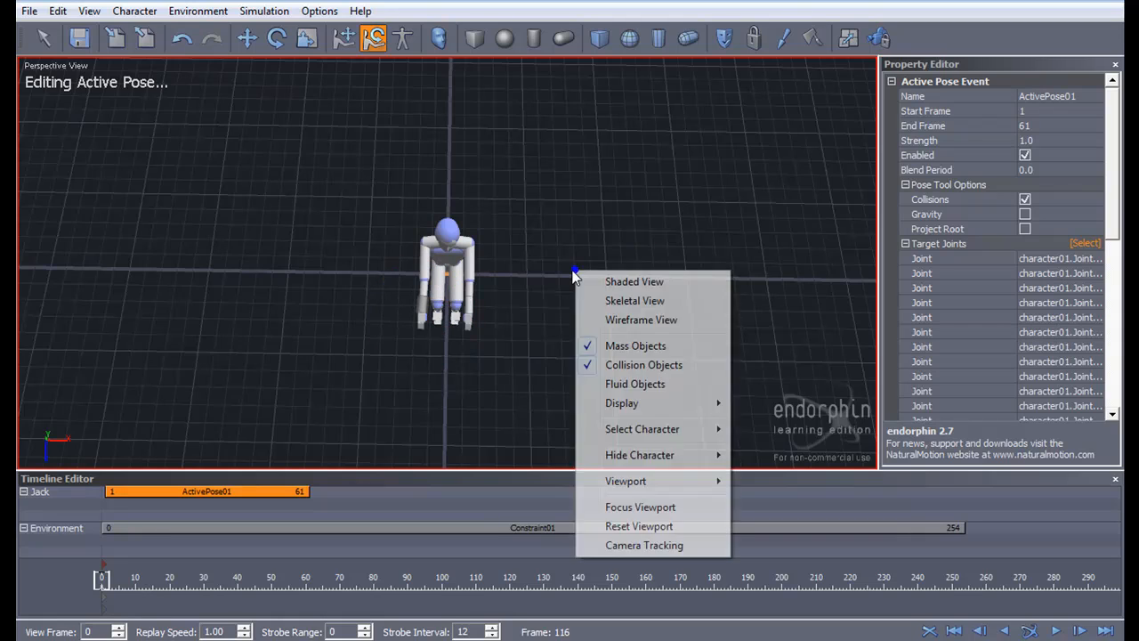
pyautogui.moveTo(686, 486)
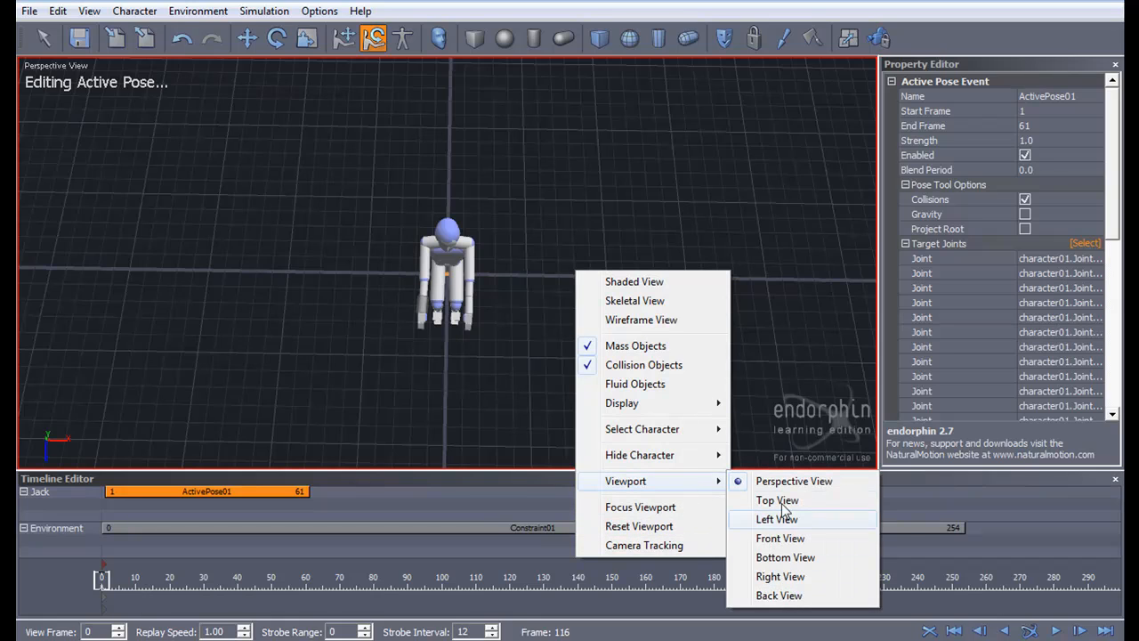
pyautogui.click(784, 504)
pyautogui.rightClick(589, 328)
pyautogui.moveTo(732, 538)
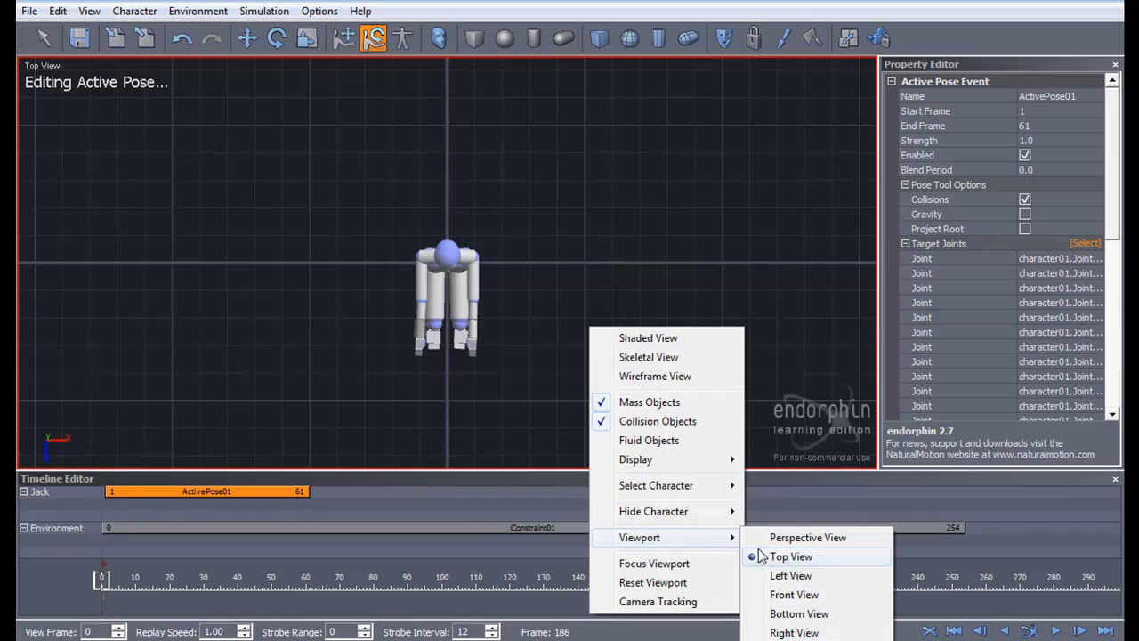
pyautogui.click(785, 538)
pyautogui.keyDown('alt'); pyautogui.moveTo(509, 363); pyautogui.dragTo(294, 176); pyautogui.keyUp('alt')
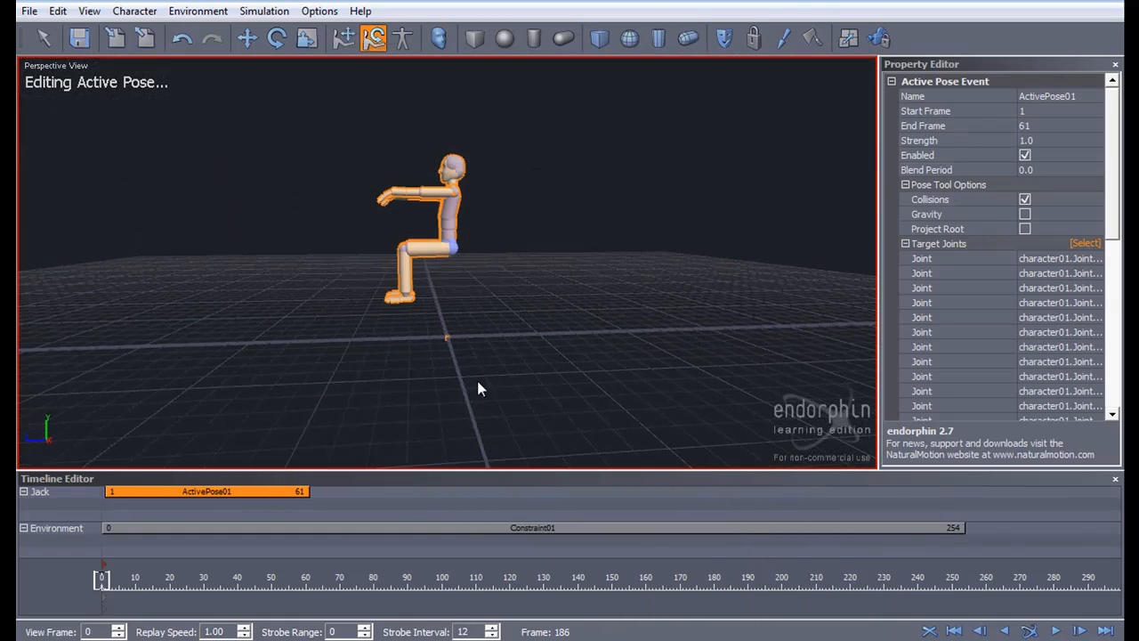
# Step: Move ActivePose01 to span frames 0 to 60 and set its strength to 3
pyautogui.moveTo(255, 502); pyautogui.dragTo(216, 488)
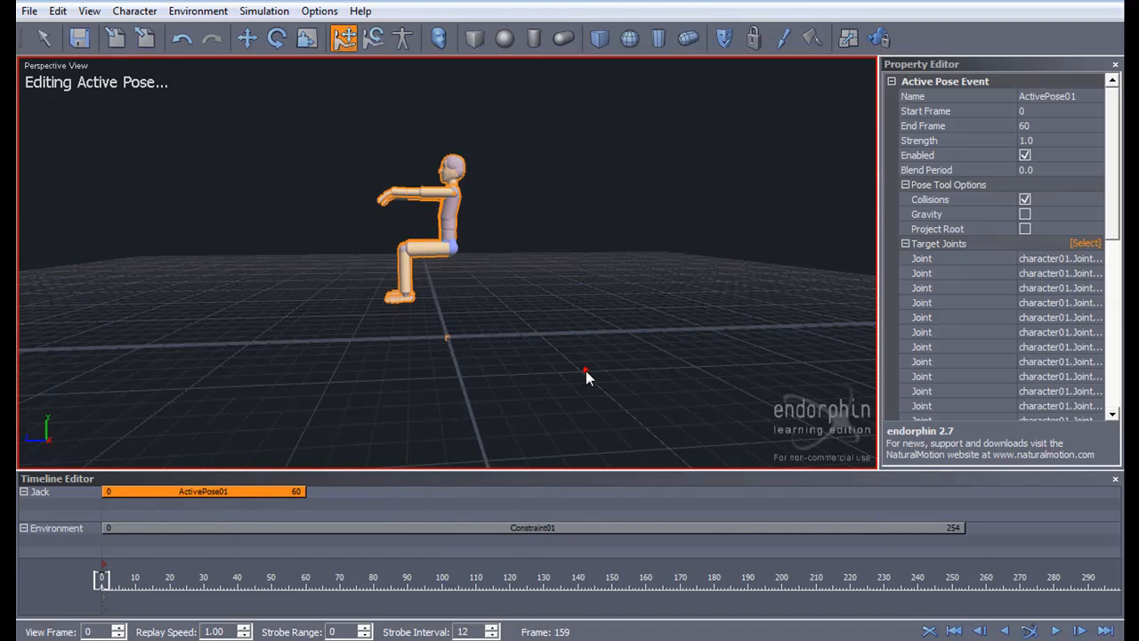
pyautogui.click(1049, 140)
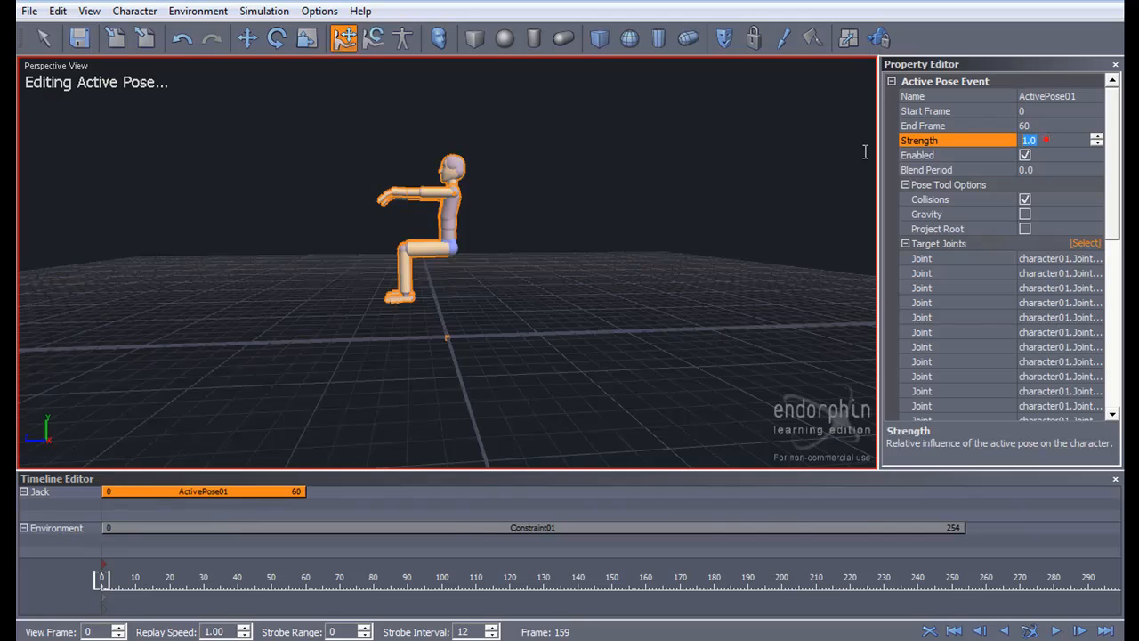
pyautogui.write('3')
pyautogui.click(674, 203)
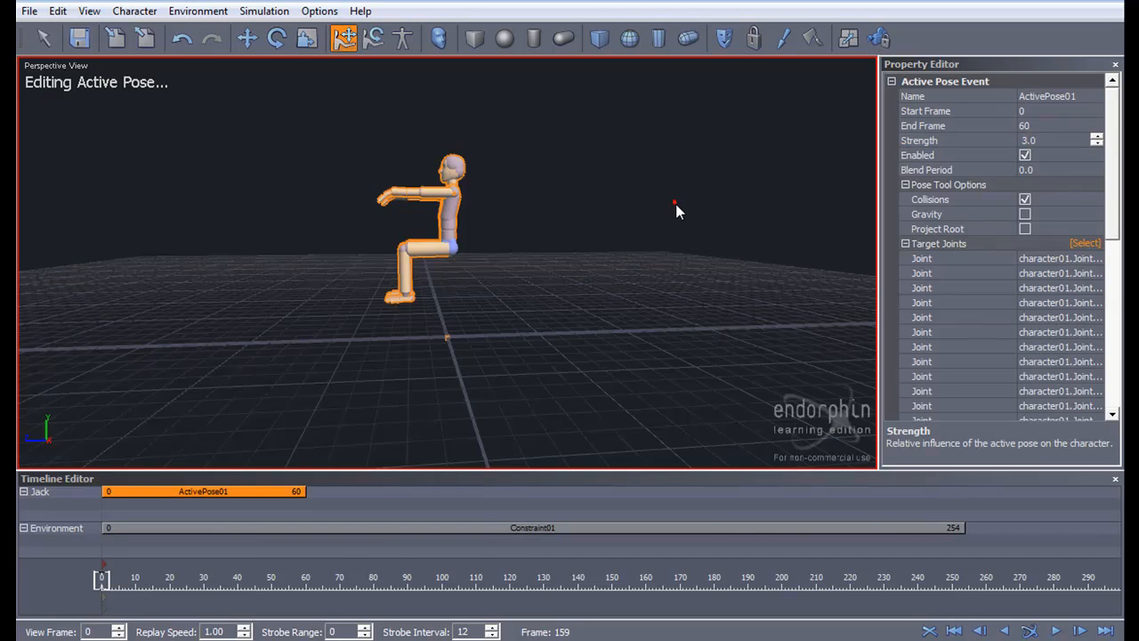
# Step: Simulate the scene up to frame 82 and review the motion around frames 29 to 37
pyautogui.click(1030, 631)
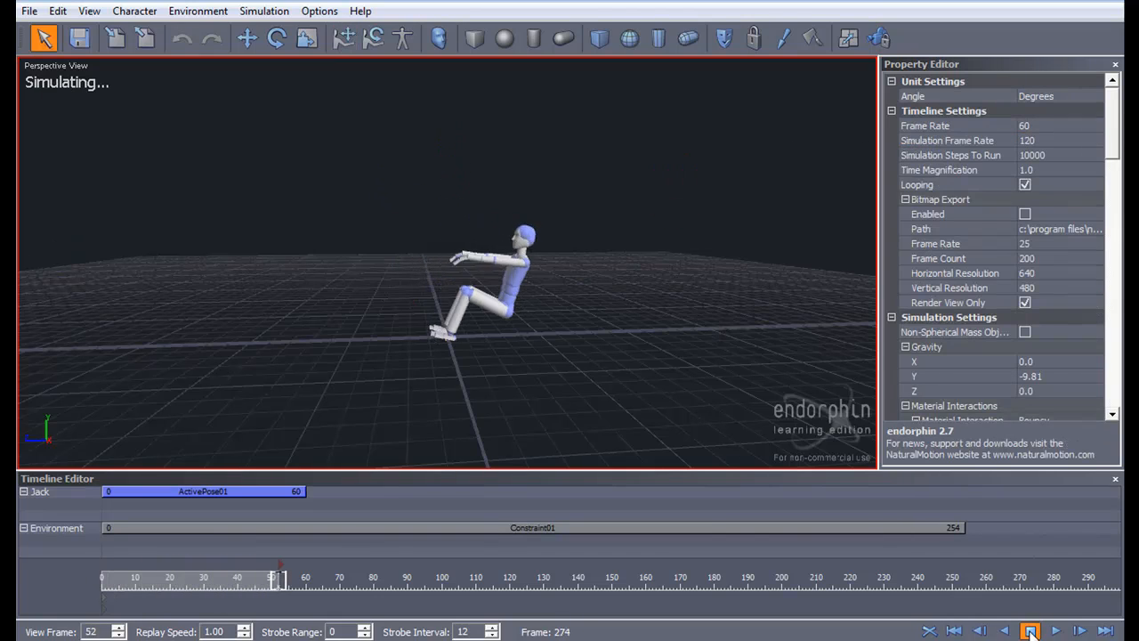
pyautogui.press('Escape')
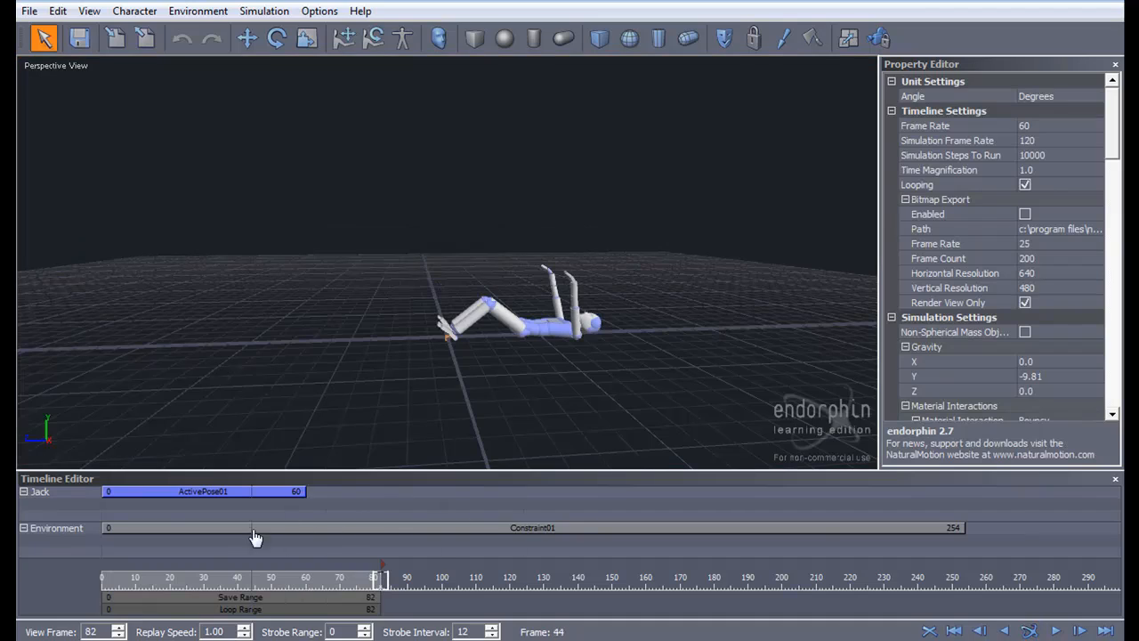
pyautogui.click(200, 581)
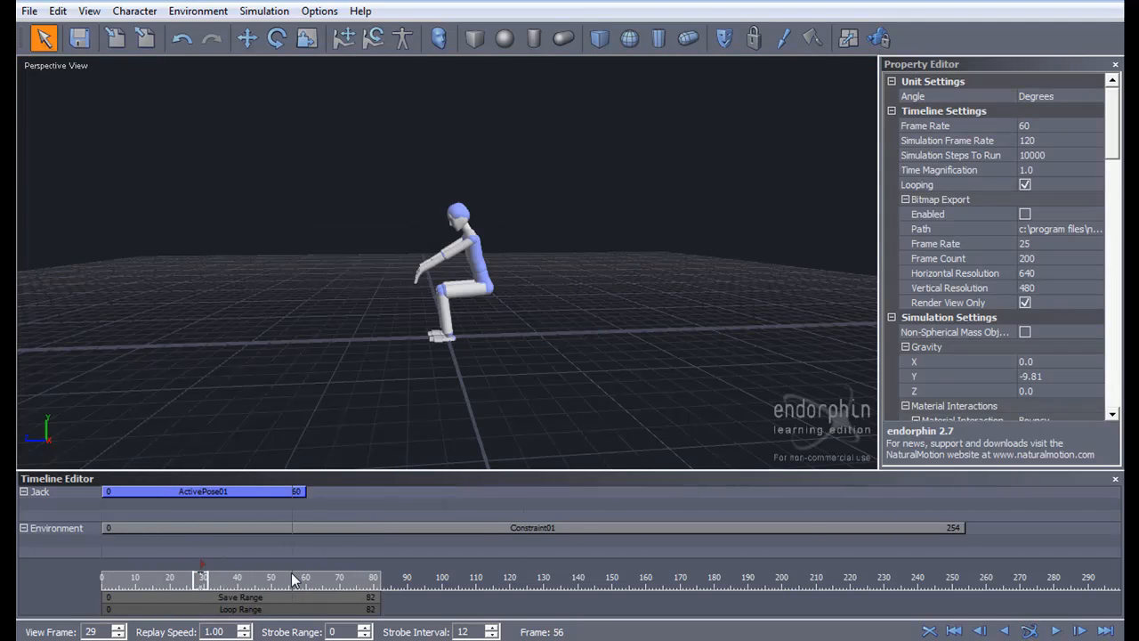
pyautogui.press('space')
pyautogui.keyDown('alt'); pyautogui.moveTo(470, 397); pyautogui.dragTo(496, 328); pyautogui.keyUp('alt')
pyautogui.press('Right')
pyautogui.press('Right')
pyautogui.press('Right')
pyautogui.press('Right')
pyautogui.press('Right')
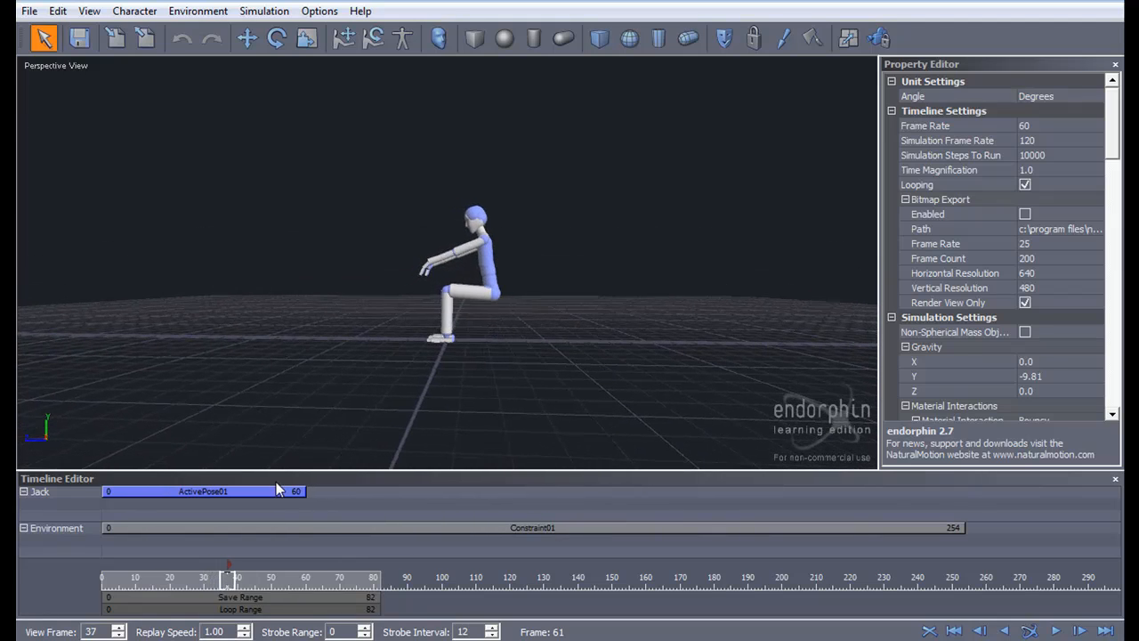
# Step: Set ActivePose01's strength to 4 and rerun the simulation up to frame 56
pyautogui.doubleClick(277, 491)
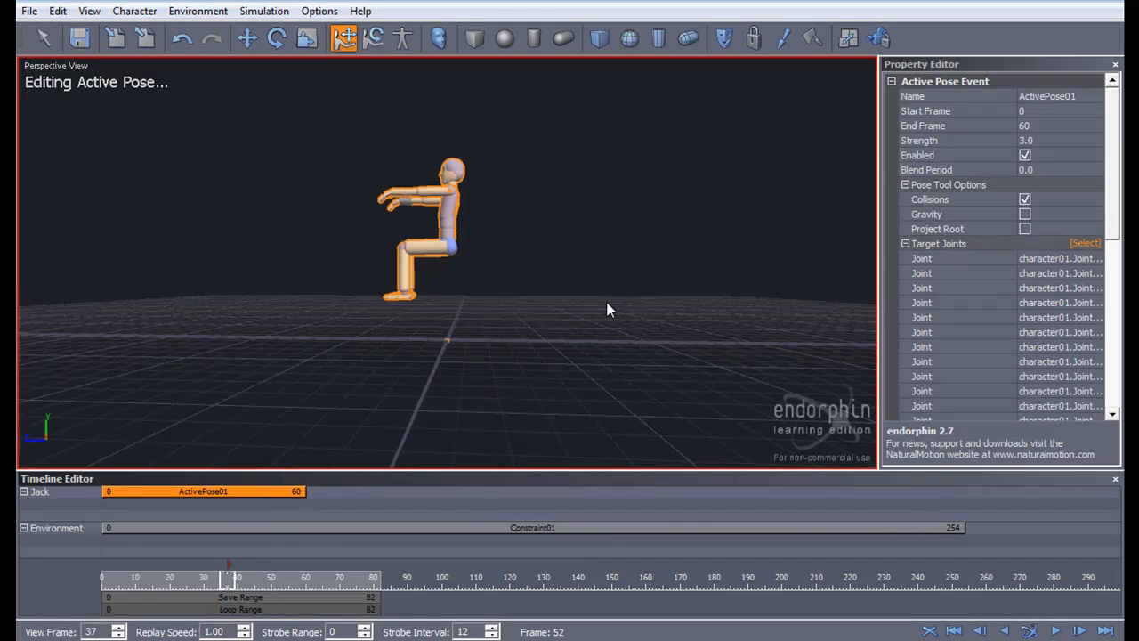
pyautogui.click(968, 140)
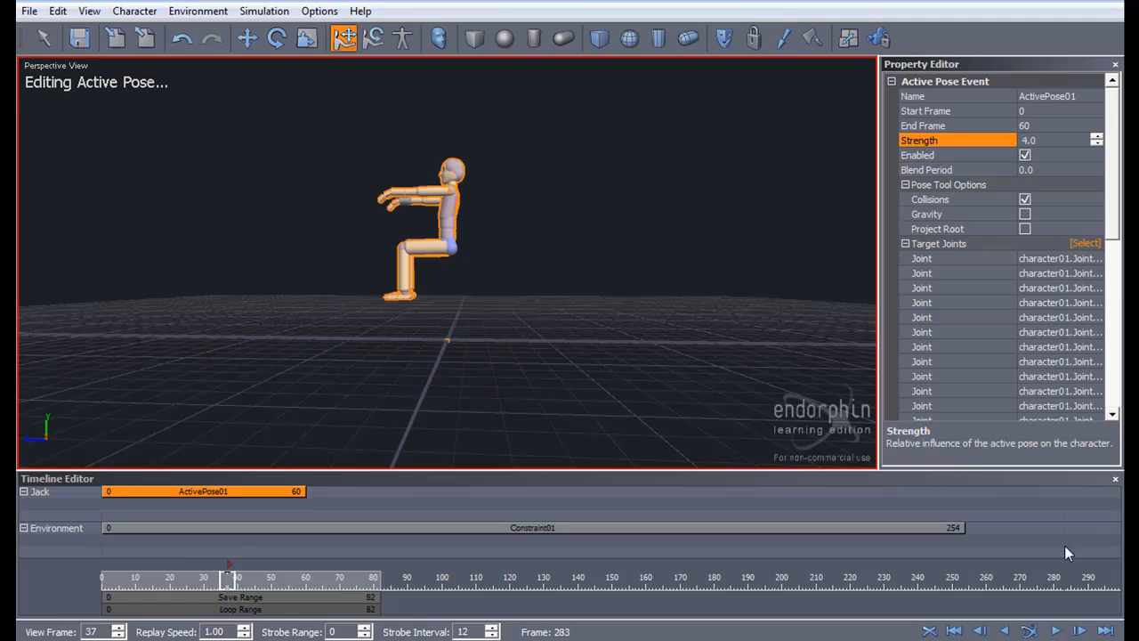
pyautogui.click(1030, 631)
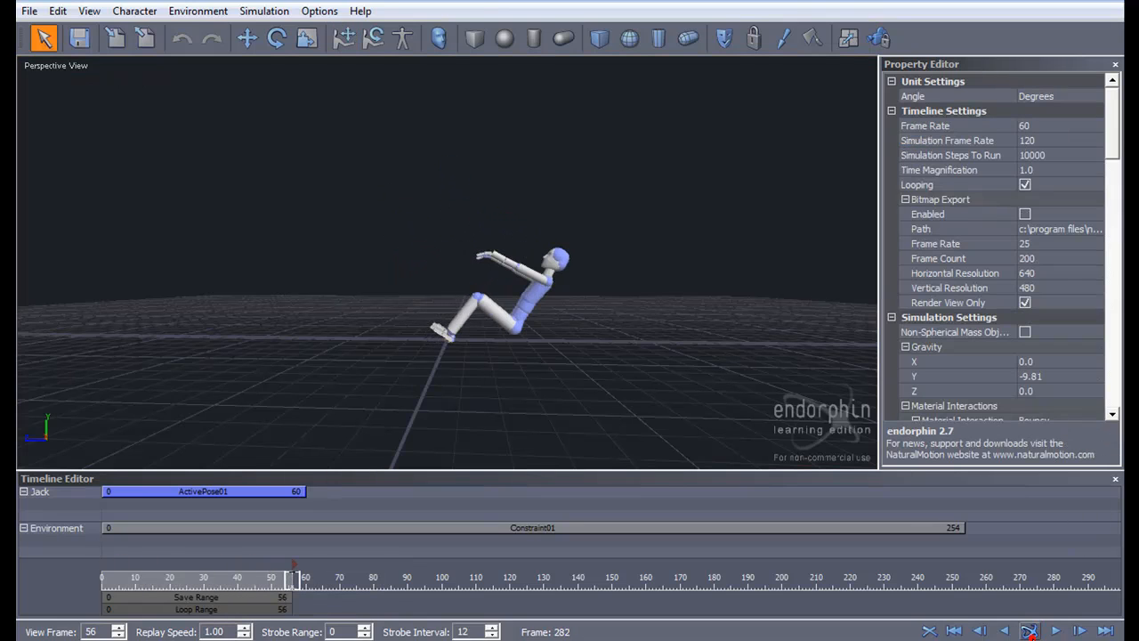
# Step: Find the landed pose at frame 34 and shorten ActivePose01 to end at that frame
pyautogui.moveTo(293, 579); pyautogui.dragTo(218, 579)
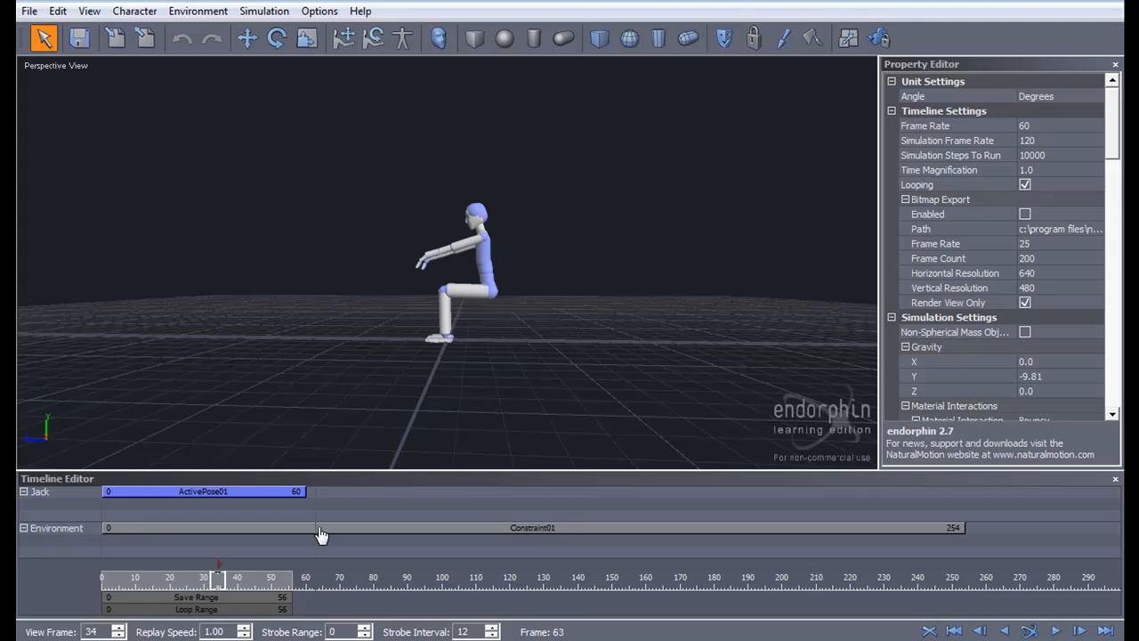
pyautogui.moveTo(300, 490); pyautogui.dragTo(210, 490)
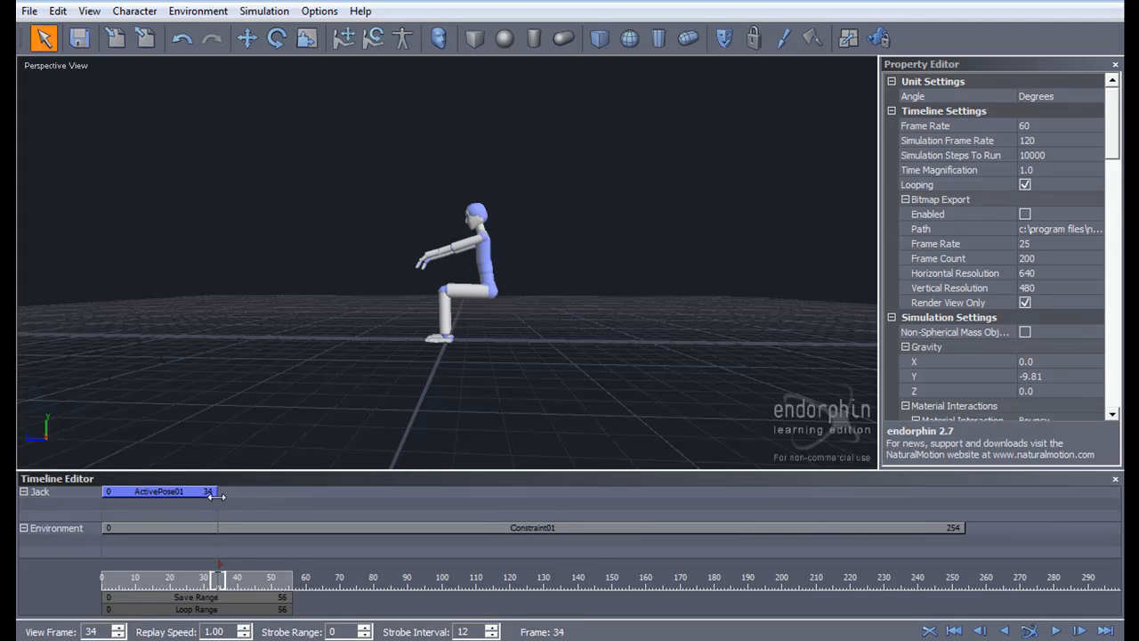
pyautogui.moveTo(312, 388)
pyautogui.keyDown('alt'); pyautogui.mouseDown()
pyautogui.moveTo(522, 406)
pyautogui.moveTo(595, 384)
pyautogui.moveTo(508, 401)
pyautogui.moveTo(546, 405)
pyautogui.moveTo(349, 401)
pyautogui.moveTo(326, 387)
pyautogui.mouseUp(); pyautogui.keyUp('alt')
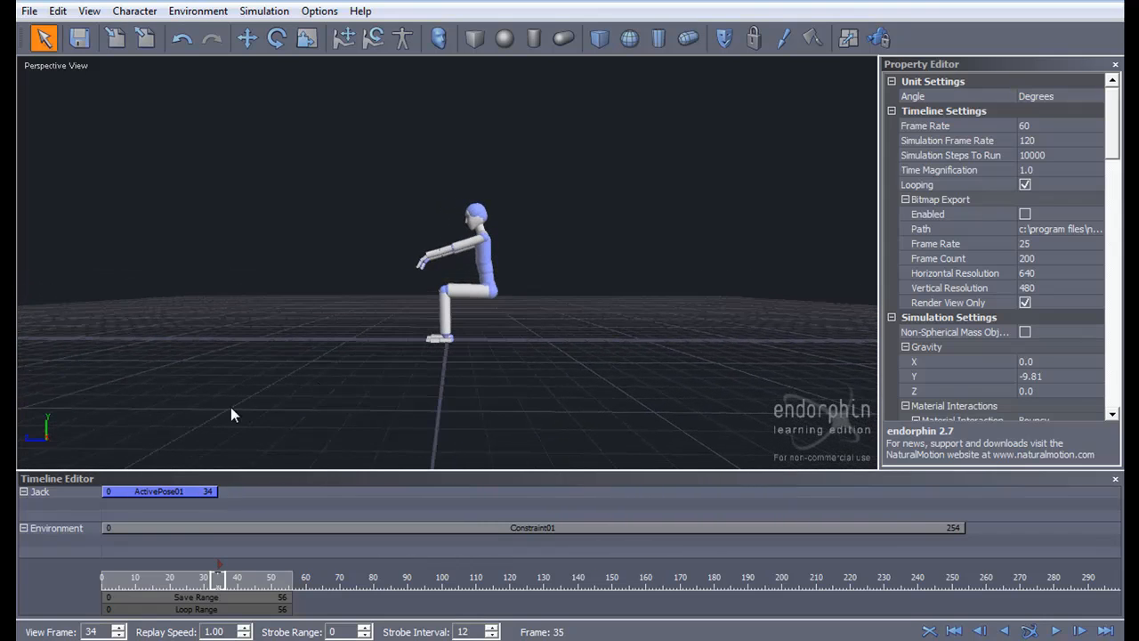
# Step: Duplicate the active pose and place the copy directly behind the original, spanning frames 34 to 68
pyautogui.doubleClick(203, 494)
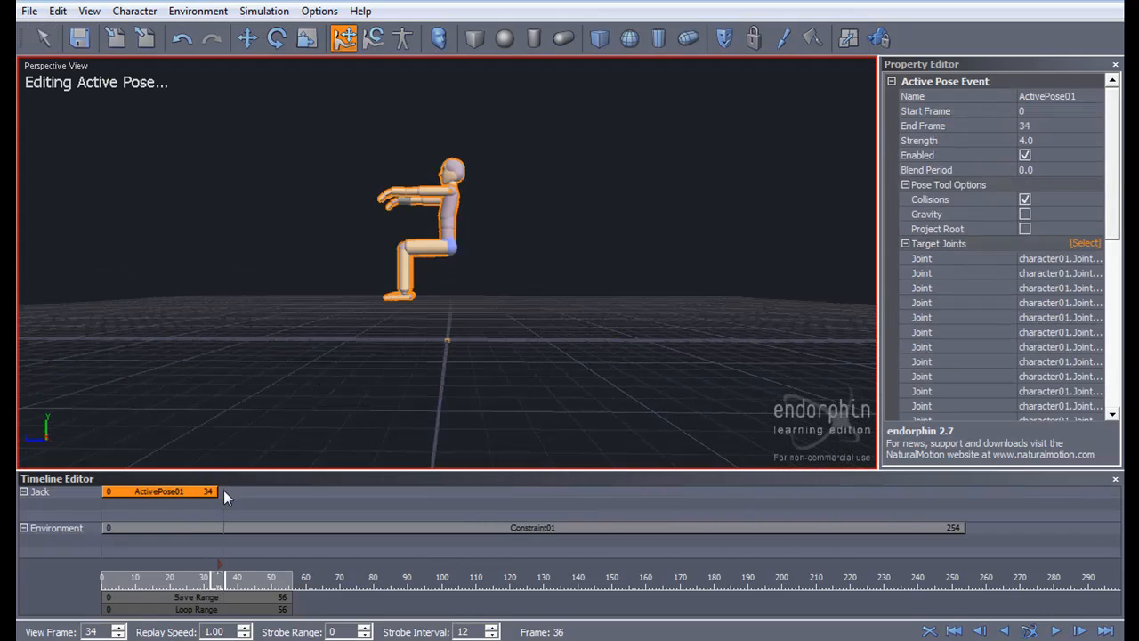
pyautogui.hotkey('ctrl', 'v')
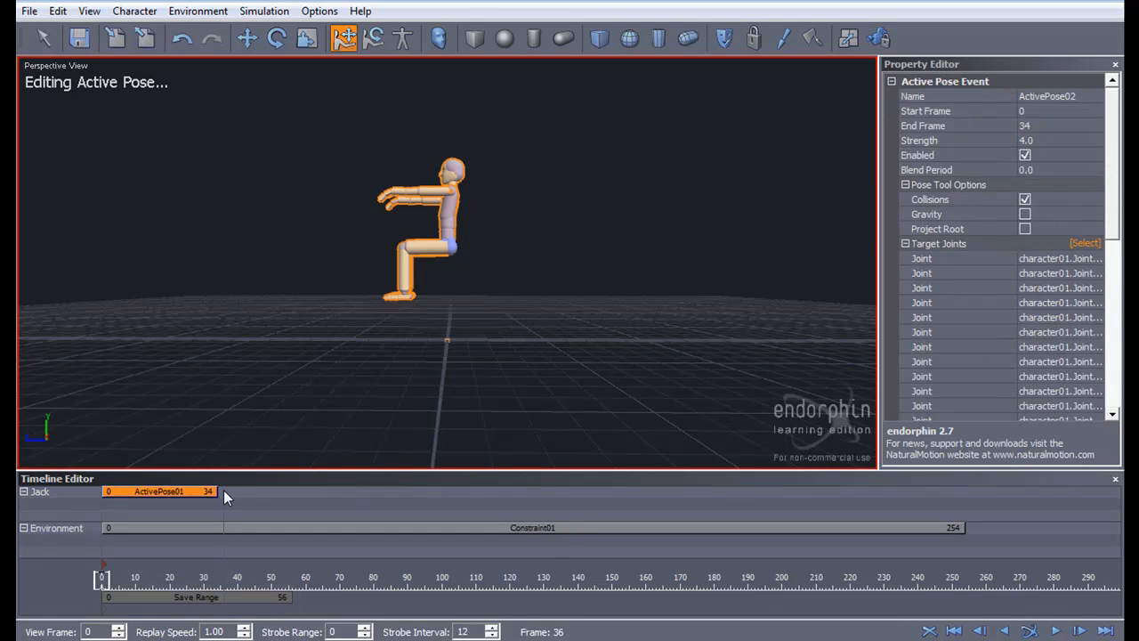
pyautogui.moveTo(207, 491); pyautogui.dragTo(306, 477)
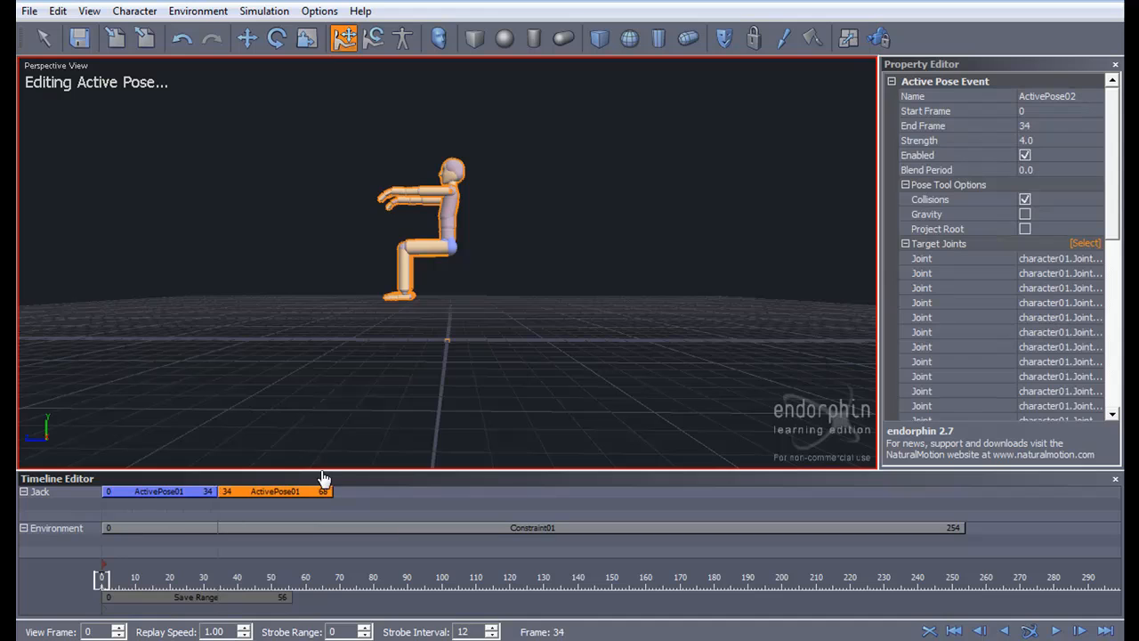
# Step: In the second active pose, rotate one arm up from the shoulder until it points straight overhead
pyautogui.keyDown('alt'); pyautogui.moveTo(372, 382); pyautogui.dragTo(381, 478); pyautogui.keyUp('alt')
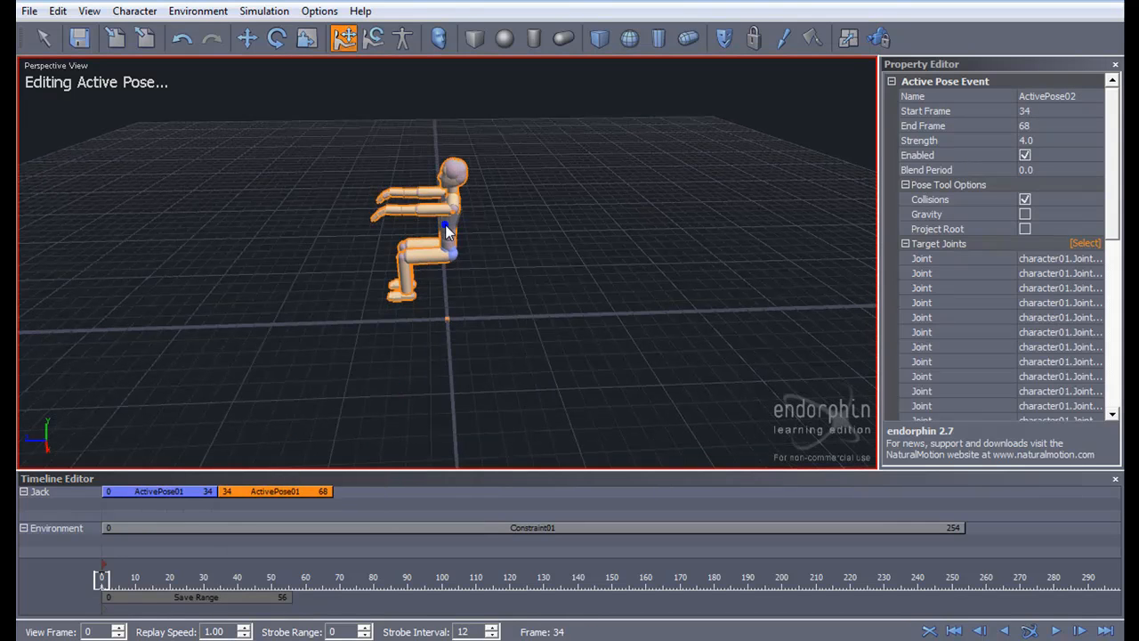
pyautogui.press('y')
pyautogui.keyDown('alt'); pyautogui.moveTo(511, 240); pyautogui.dragTo(553, 310); pyautogui.keyUp('alt')
pyautogui.moveTo(420, 182); pyautogui.dragTo(485, 166)
pyautogui.moveTo(552, 262); pyautogui.dragTo(508, 203)
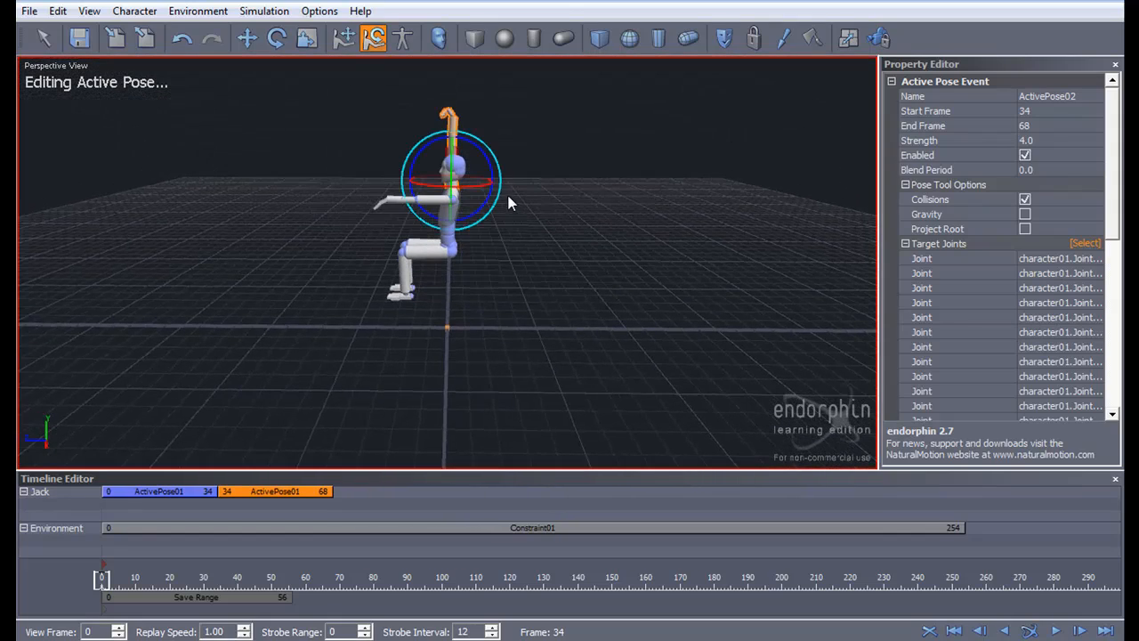
pyautogui.moveTo(463, 136); pyautogui.dragTo(470, 140)
pyautogui.click(555, 185)
# Step: Rotate the other arm up overhead to match and check both arms in the left view
pyautogui.click(432, 199)
pyautogui.moveTo(432, 174); pyautogui.dragTo(567, 202)
pyautogui.rightClick(582, 229)
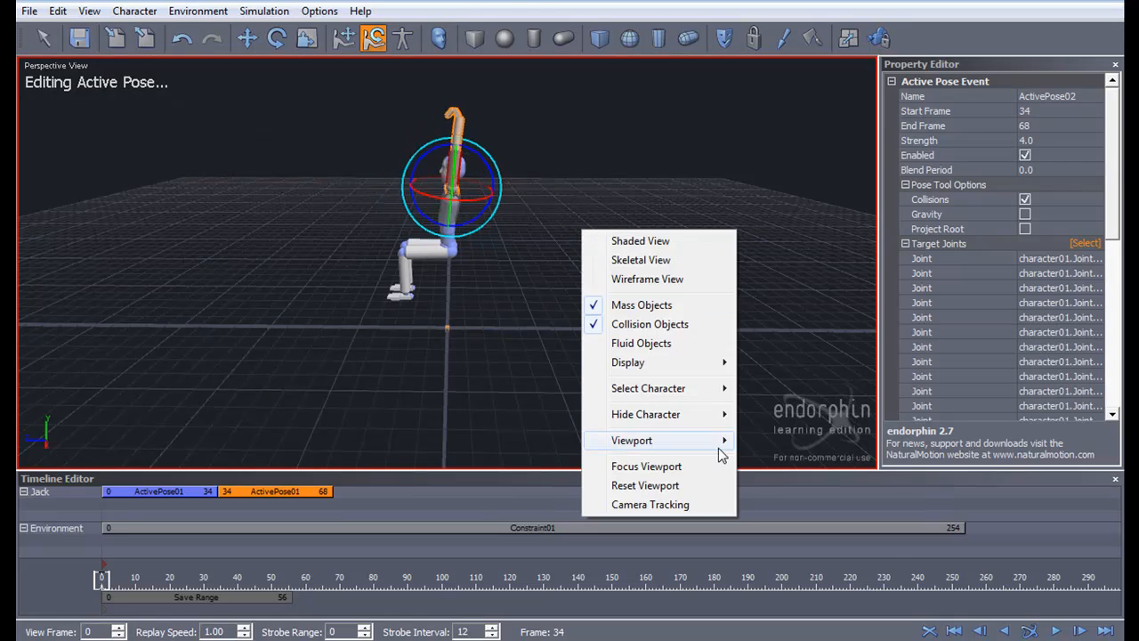
pyautogui.moveTo(722, 442)
pyautogui.click(781, 479)
pyautogui.scroll(5, 620, 347)
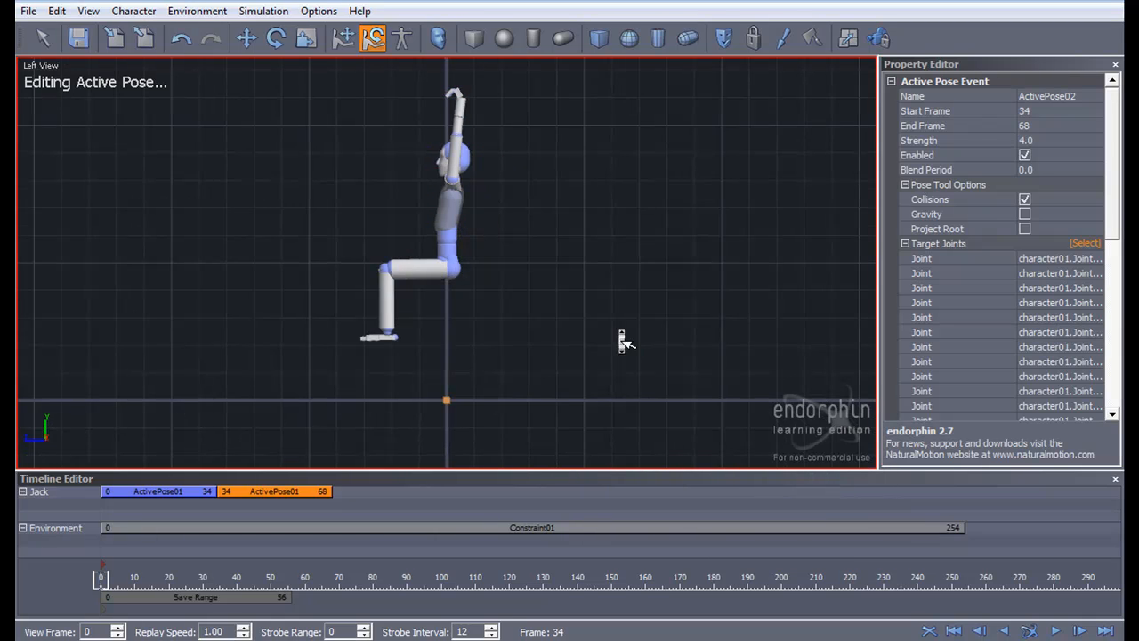
pyautogui.rightClick(571, 300)
pyautogui.moveTo(658, 582)
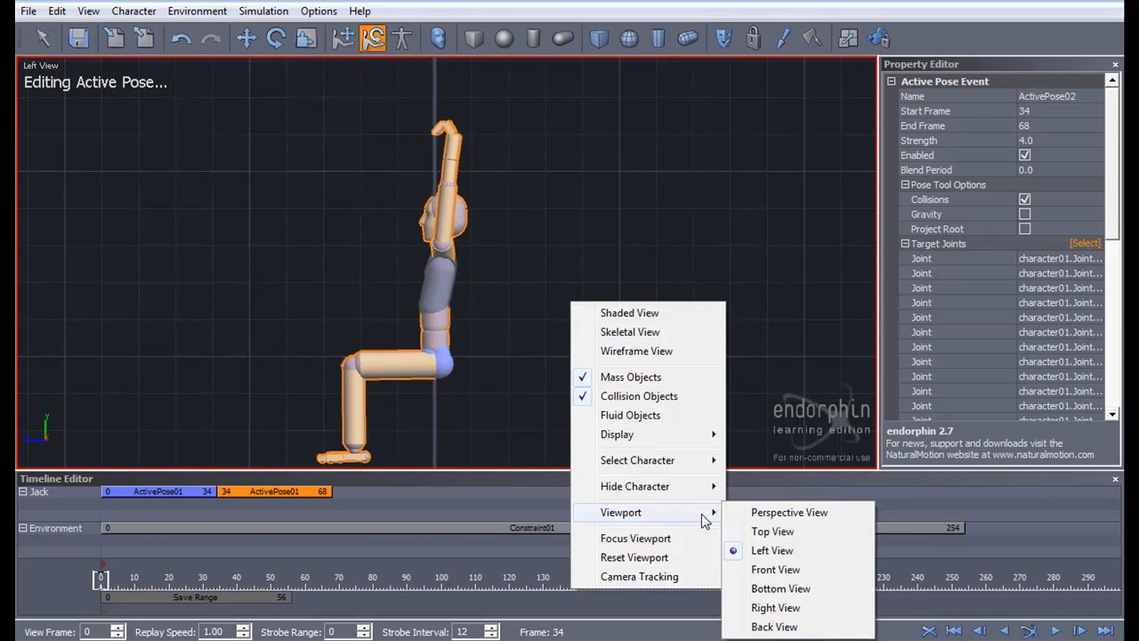
pyautogui.click(748, 513)
# Step: Rotate both hands at the wrists so they bend backward above the raised arms
pyautogui.press('q')
pyautogui.moveTo(775, 295); pyautogui.dragTo(600, 307)
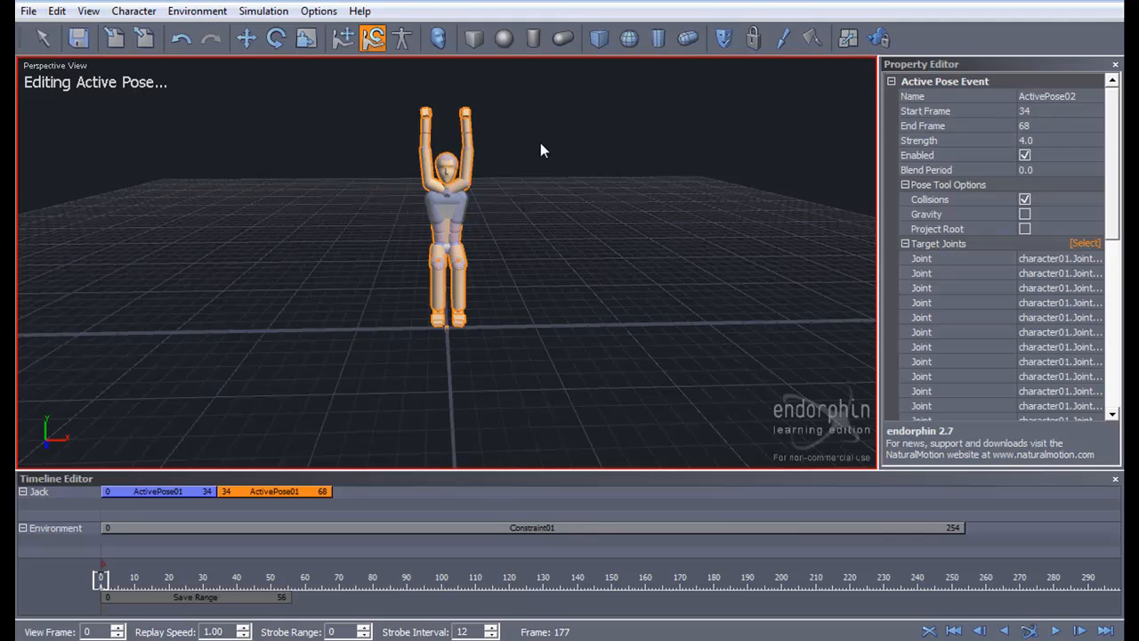
pyautogui.moveTo(540, 142); pyautogui.dragTo(476, 166, button='middle')
pyautogui.click(471, 126)
pyautogui.moveTo(511, 129); pyautogui.dragTo(452, 106, button='middle')
pyautogui.moveTo(452, 113); pyautogui.dragTo(497, 202)
pyautogui.click(443, 127)
pyautogui.moveTo(425, 86); pyautogui.dragTo(407, 108)
# Step: Rotate the lower spine joints to swing the hips back behind the chest, with the legs straight
pyautogui.keyDown('alt'); pyautogui.moveTo(548, 303); pyautogui.dragTo(514, 213); pyautogui.keyUp('alt')
pyautogui.click(450, 235)
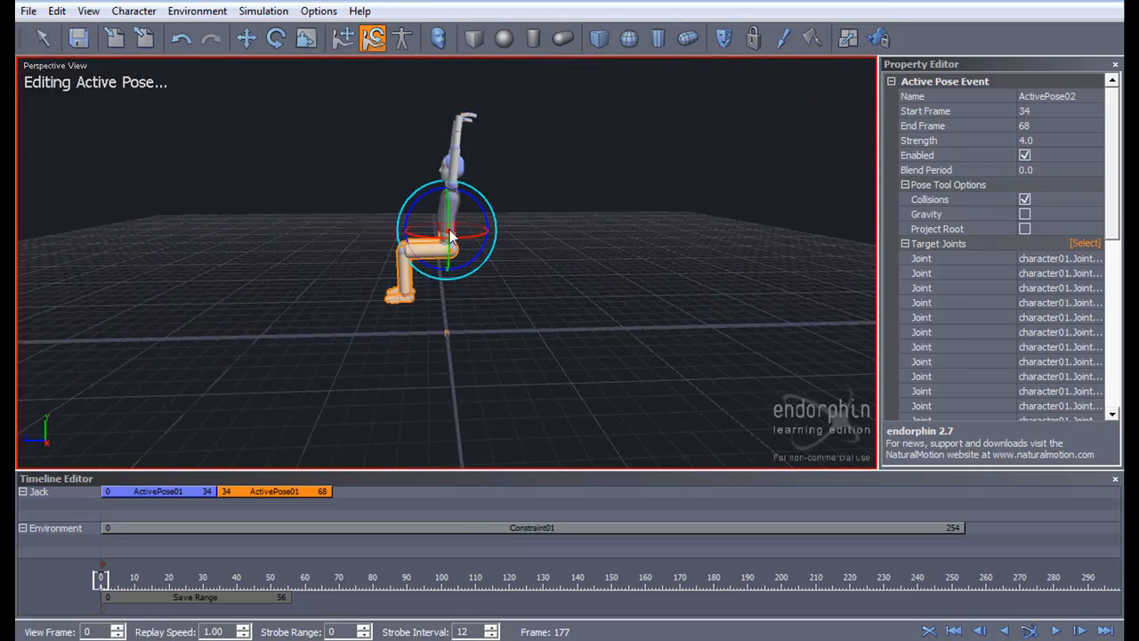
pyautogui.moveTo(426, 192); pyautogui.dragTo(409, 240)
pyautogui.keyDown('alt'); pyautogui.moveTo(508, 256); pyautogui.dragTo(547, 270); pyautogui.keyUp('alt')
pyautogui.click(457, 226)
pyautogui.click(459, 234)
pyautogui.moveTo(466, 195); pyautogui.dragTo(431, 237)
pyautogui.click(480, 226)
pyautogui.moveTo(471, 188); pyautogui.dragTo(437, 233)
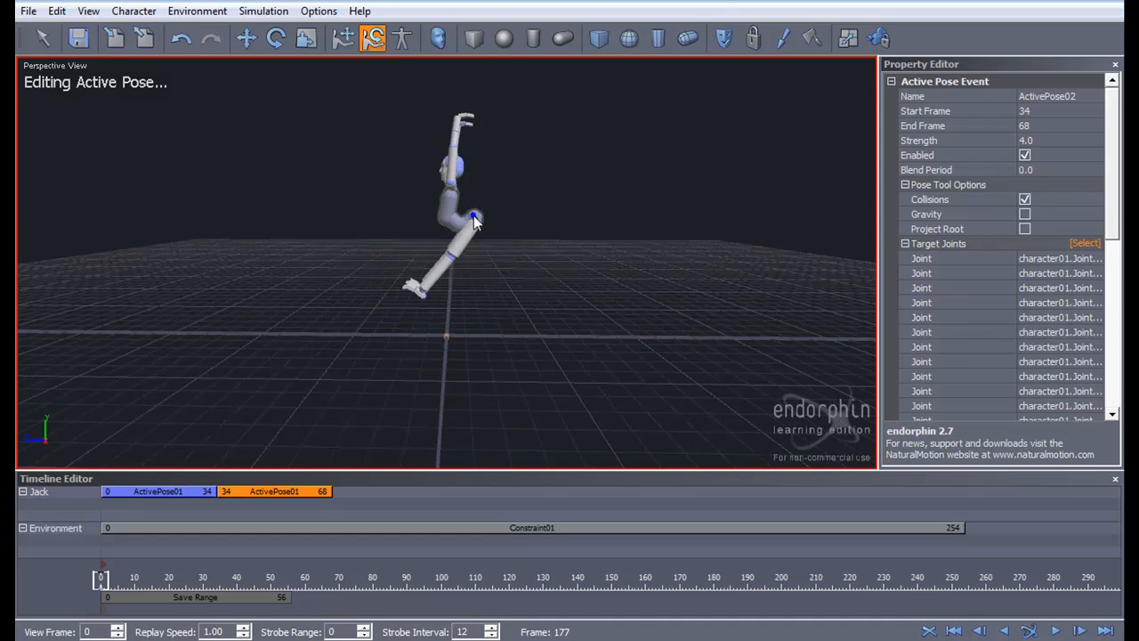
# Step: Rotate the lower body further so both legs swing backward and up behind the torso
pyautogui.moveTo(472, 191); pyautogui.dragTo(541, 277)
pyautogui.click(514, 175)
pyautogui.moveTo(514, 175); pyautogui.dragTo(551, 278)
pyautogui.click(470, 227)
pyautogui.moveTo(547, 278); pyautogui.dragTo(338, 293, button='middle')
# Step: In the right view, undo the last rotation and rotate one lower leg to line up with the other
pyautogui.rightClick(411, 273)
pyautogui.moveTo(552, 480)
pyautogui.click(614, 579)
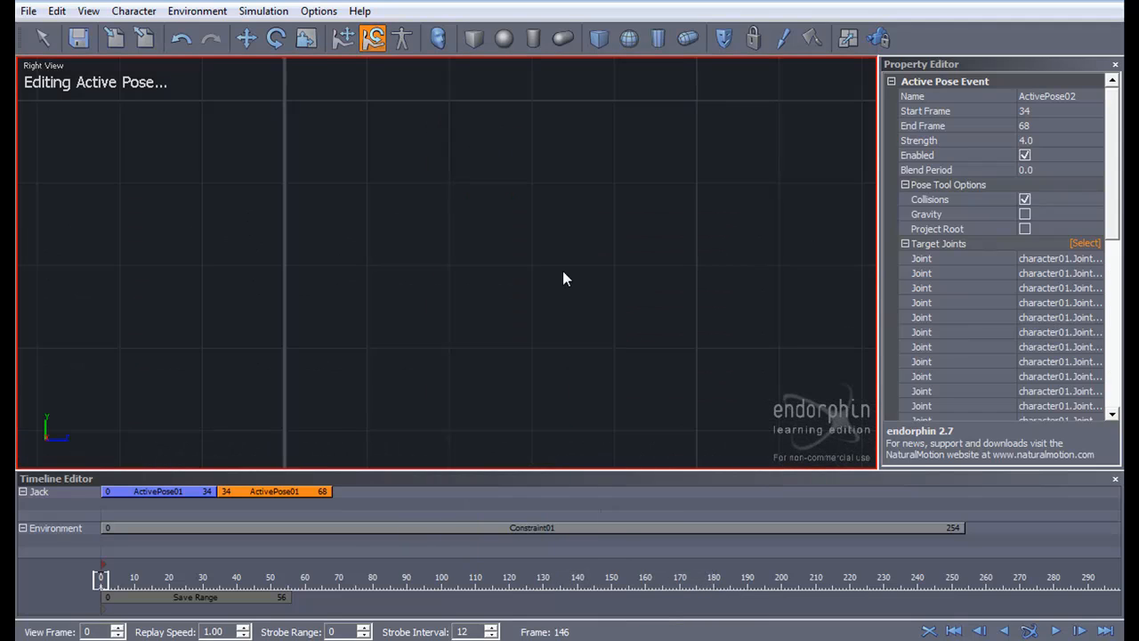
pyautogui.moveTo(531, 277); pyautogui.dragTo(596, 391, button='middle')
pyautogui.moveTo(403, 239); pyautogui.dragTo(412, 234)
pyautogui.click(181, 47)
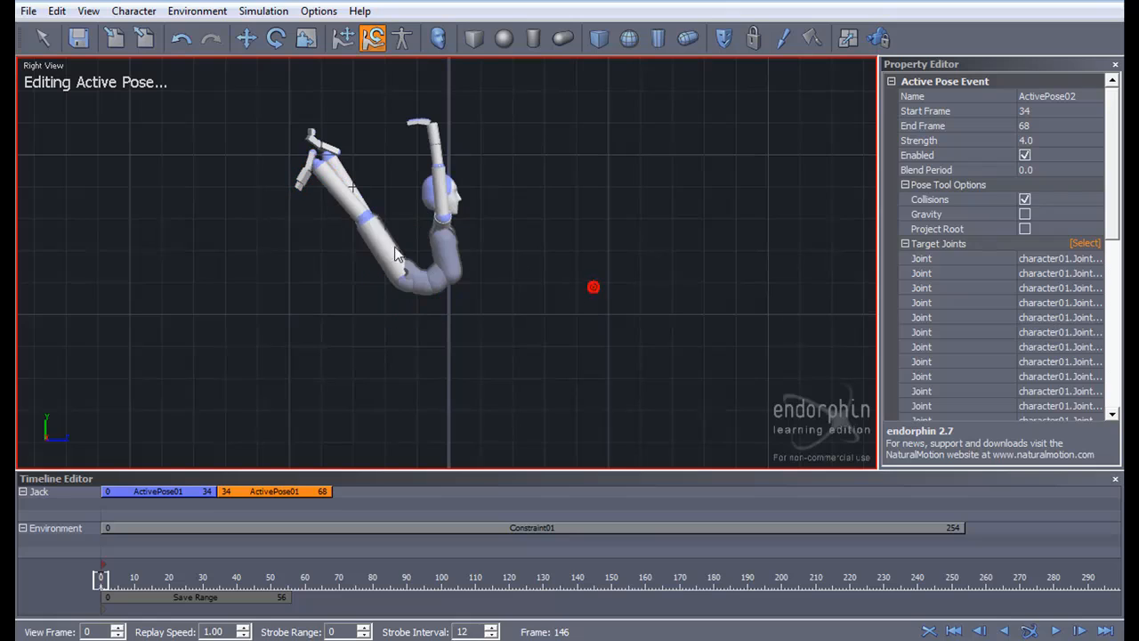
pyautogui.click(354, 202)
pyautogui.moveTo(354, 206); pyautogui.dragTo(403, 249)
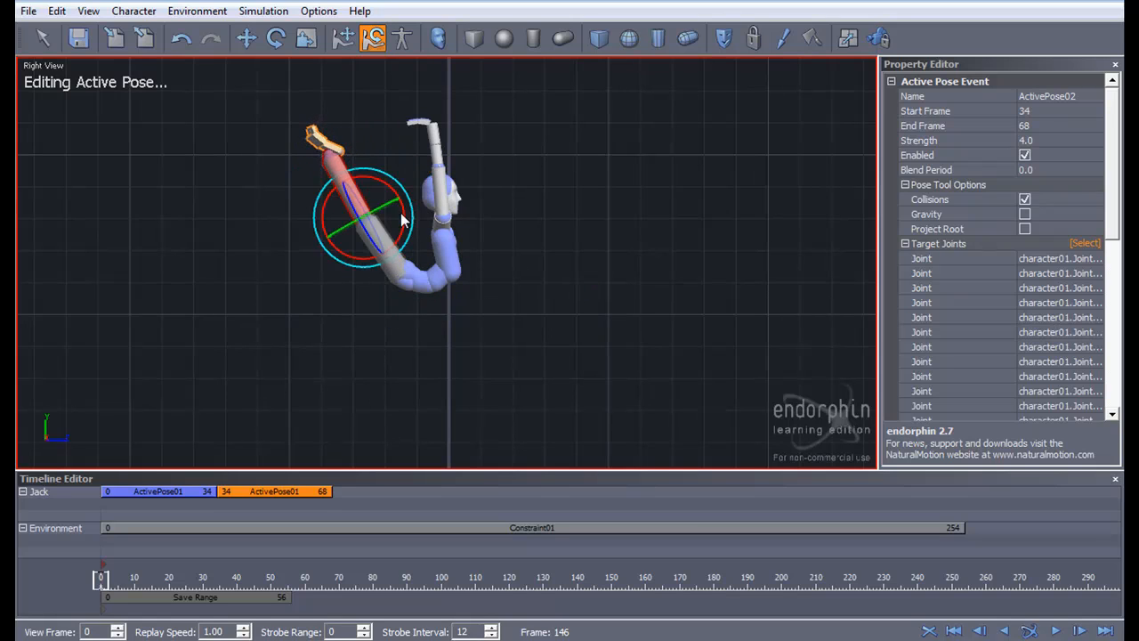
pyautogui.click(570, 326)
# Step: Fine-tune the lower leg's rotation so both shins and feet overlap in the side view
pyautogui.rightClick(566, 339)
pyautogui.keyDown('alt'); pyautogui.moveTo(485, 348); pyautogui.dragTo(389, 403, button='right'); pyautogui.keyUp('alt')
pyautogui.click(322, 185)
pyautogui.moveTo(349, 161); pyautogui.dragTo(350, 162)
pyautogui.click(547, 303)
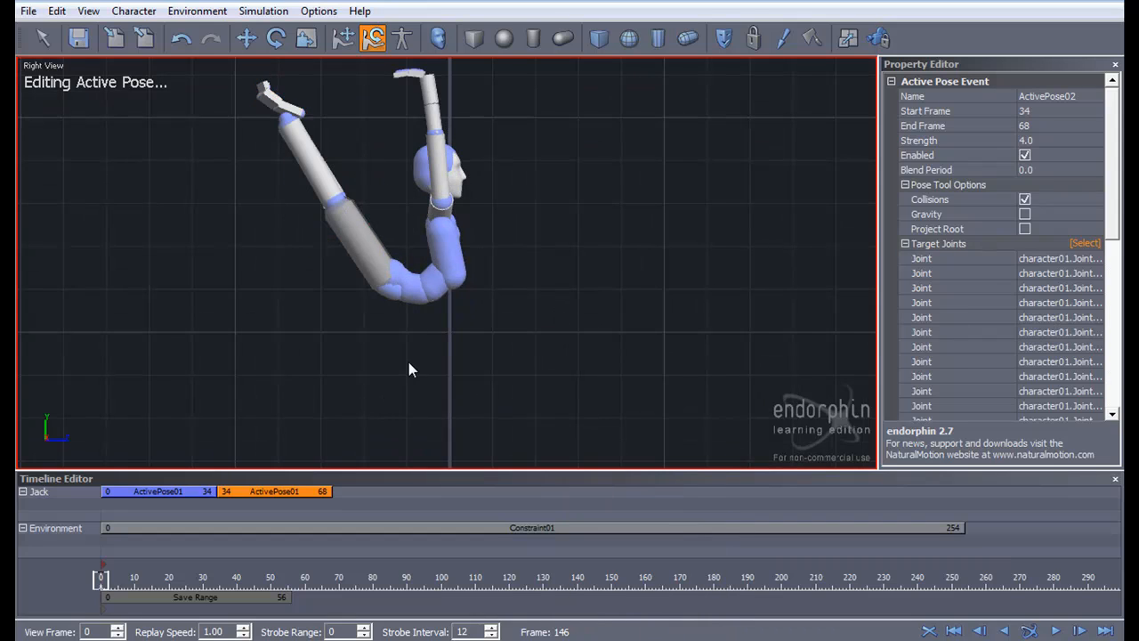
# Step: Rotate the thigh slightly at the hip so both legs line up in the side view
pyautogui.scroll(2, 409, 369)
pyautogui.rightClick(371, 299)
pyautogui.click(330, 226)
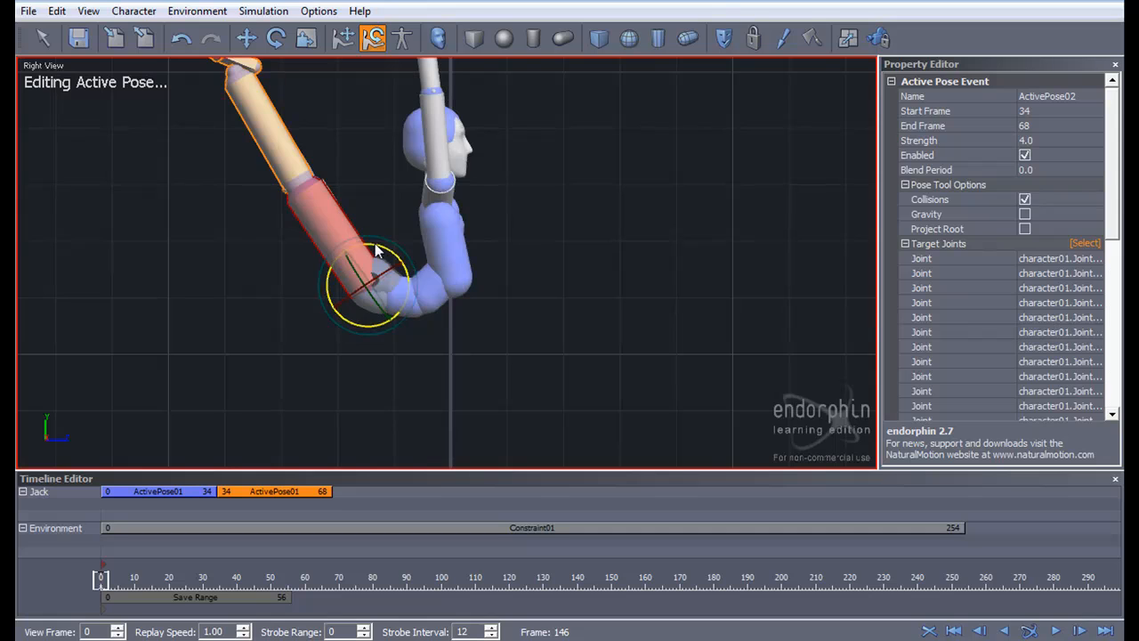
pyautogui.moveTo(374, 244); pyautogui.dragTo(378, 245)
pyautogui.click(468, 362)
# Step: Return to the perspective view and adjust the rotation of one raised foot from behind
pyautogui.rightClick(484, 408)
pyautogui.moveTo(536, 329)
pyautogui.click(687, 329)
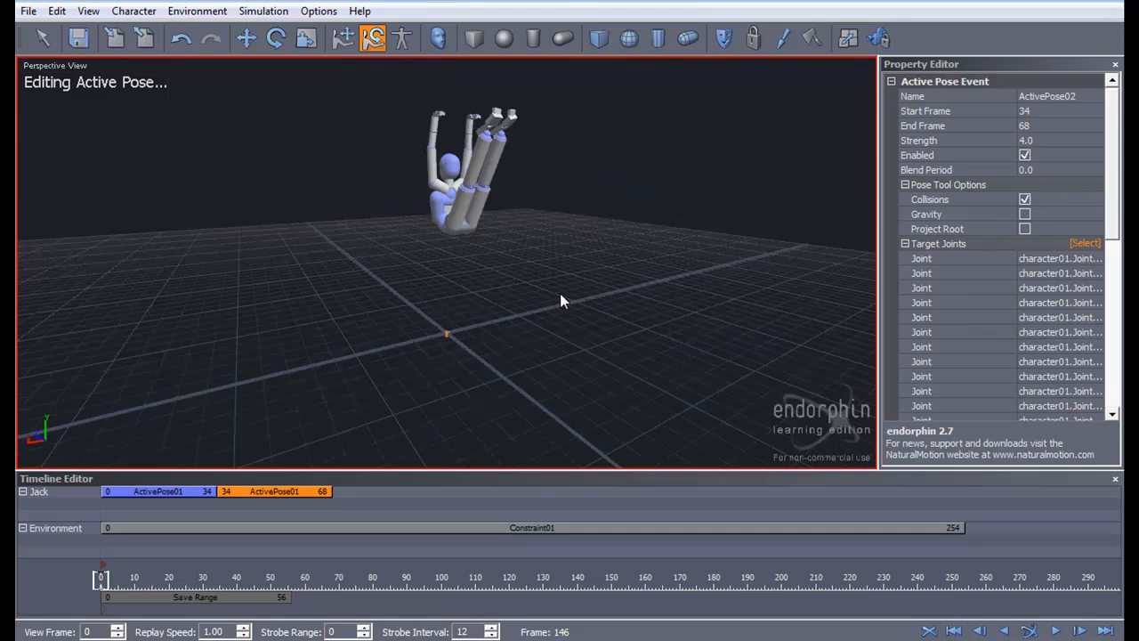
pyautogui.moveTo(249, 307); pyautogui.dragTo(489, 298, button='middle')
pyautogui.press('y')
pyautogui.rightClick(431, 158)
pyautogui.rightClick(450, 159)
pyautogui.click(452, 133)
pyautogui.click(513, 178)
pyautogui.click(451, 140)
pyautogui.moveTo(481, 171); pyautogui.dragTo(472, 165)
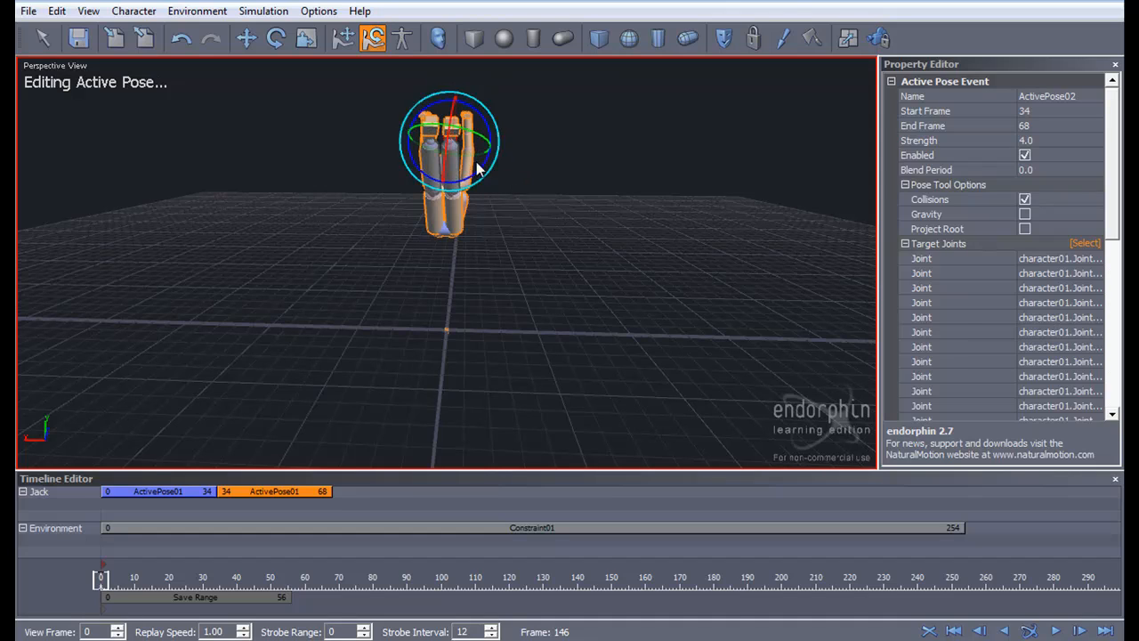
# Step: In the bottom view, rotate one raised foot so it points straight in line with its leg
pyautogui.rightClick(548, 259)
pyautogui.moveTo(605, 465)
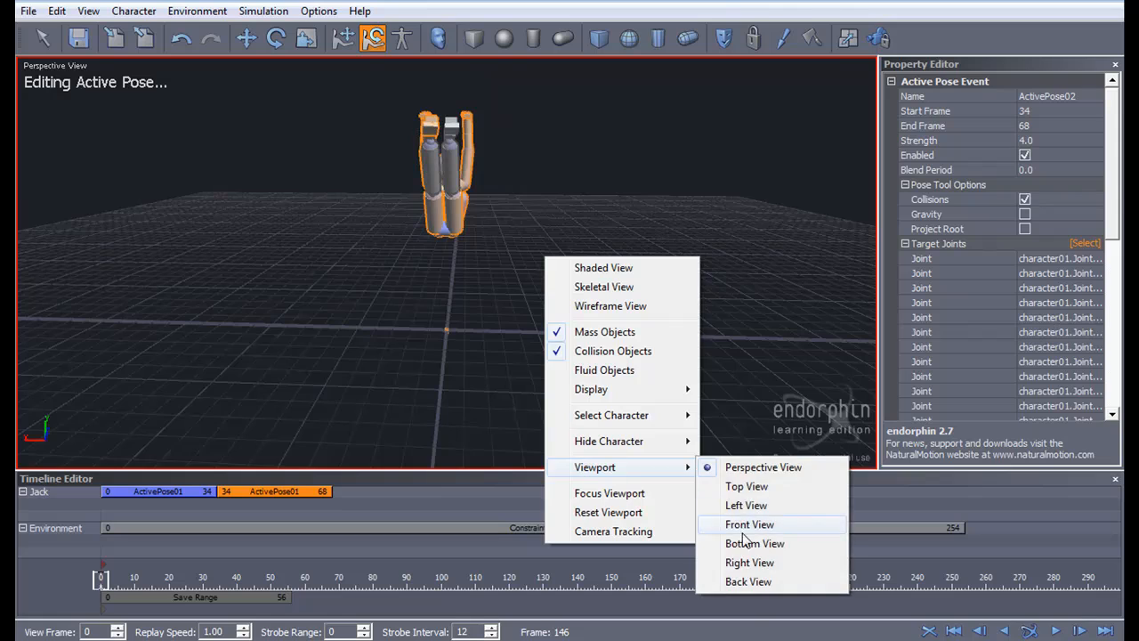
pyautogui.click(801, 544)
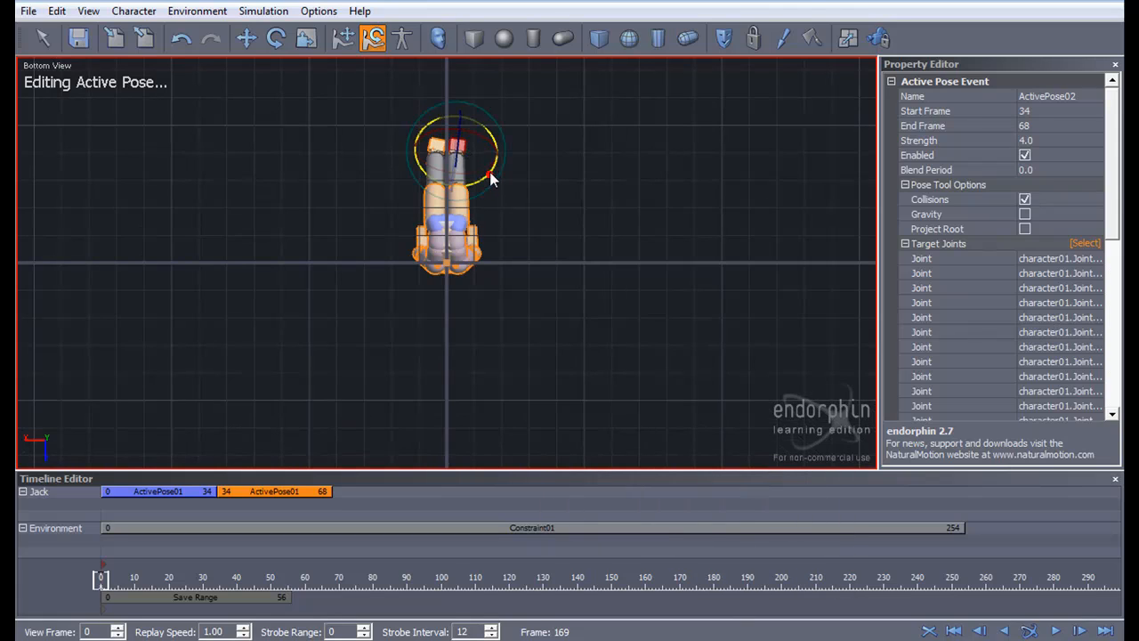
pyautogui.rightClick(530, 192)
pyautogui.click(532, 143)
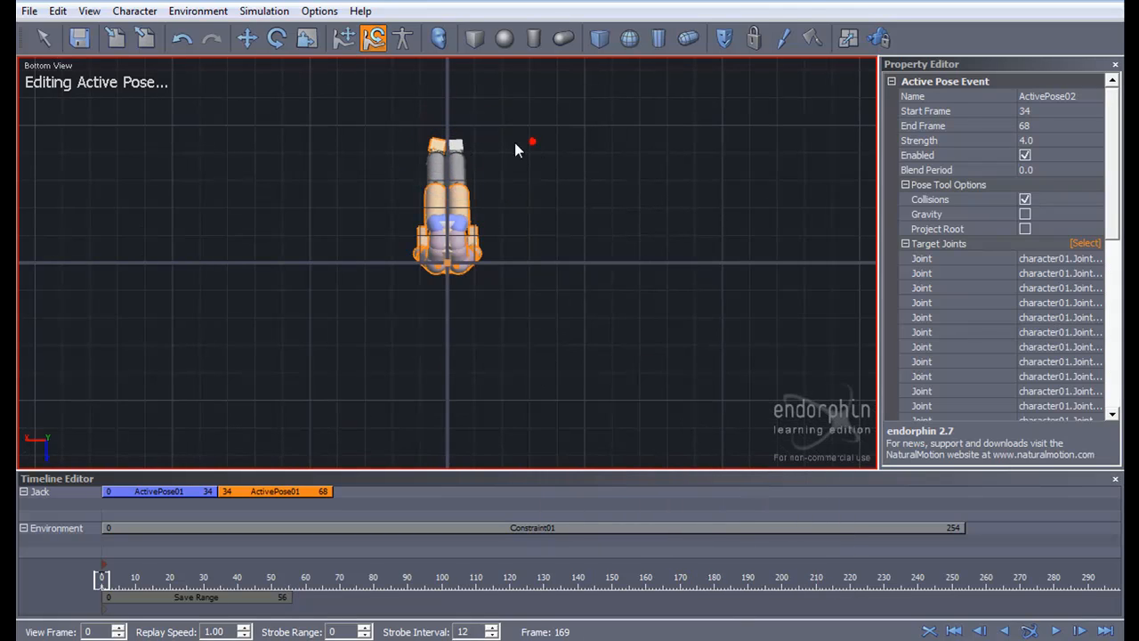
# Step: Rotate the other raised foot to match the first, and return to a perspective view of the pose from the side
pyautogui.click(440, 145)
pyautogui.click(473, 170)
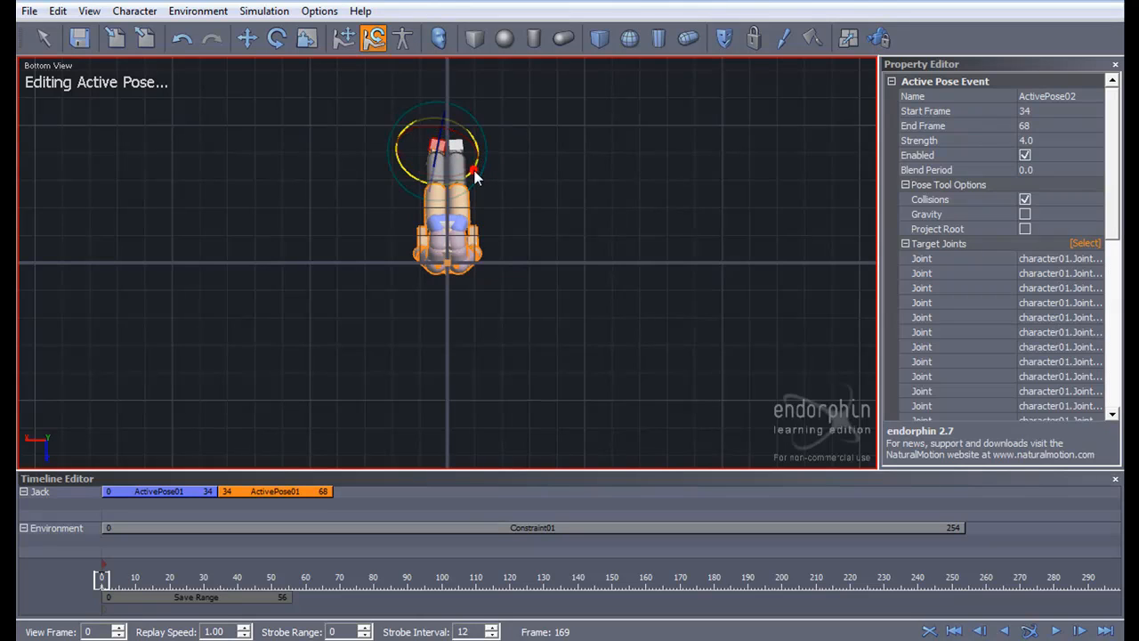
pyautogui.rightClick(542, 179)
pyautogui.moveTo(672, 396)
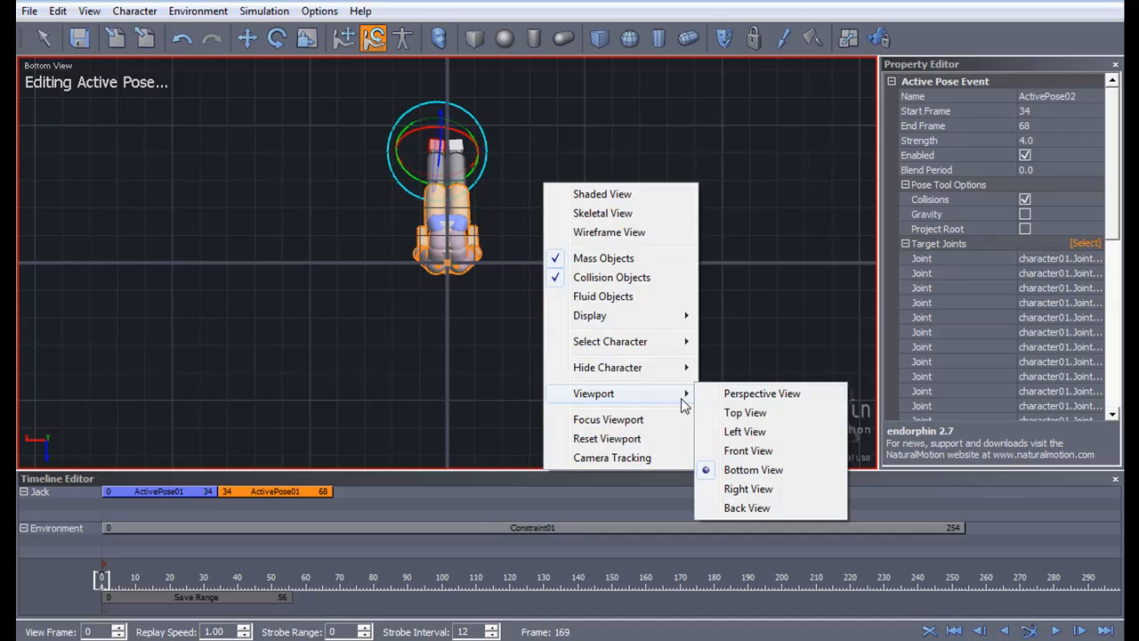
pyautogui.click(716, 394)
pyautogui.moveTo(614, 312)
pyautogui.keyDown('alt'); pyautogui.mouseDown()
pyautogui.moveTo(622, 210)
pyautogui.moveTo(617, 289)
pyautogui.moveTo(674, 318)
pyautogui.moveTo(793, 336)
pyautogui.moveTo(841, 286)
pyautogui.mouseUp(); pyautogui.keyUp('alt')
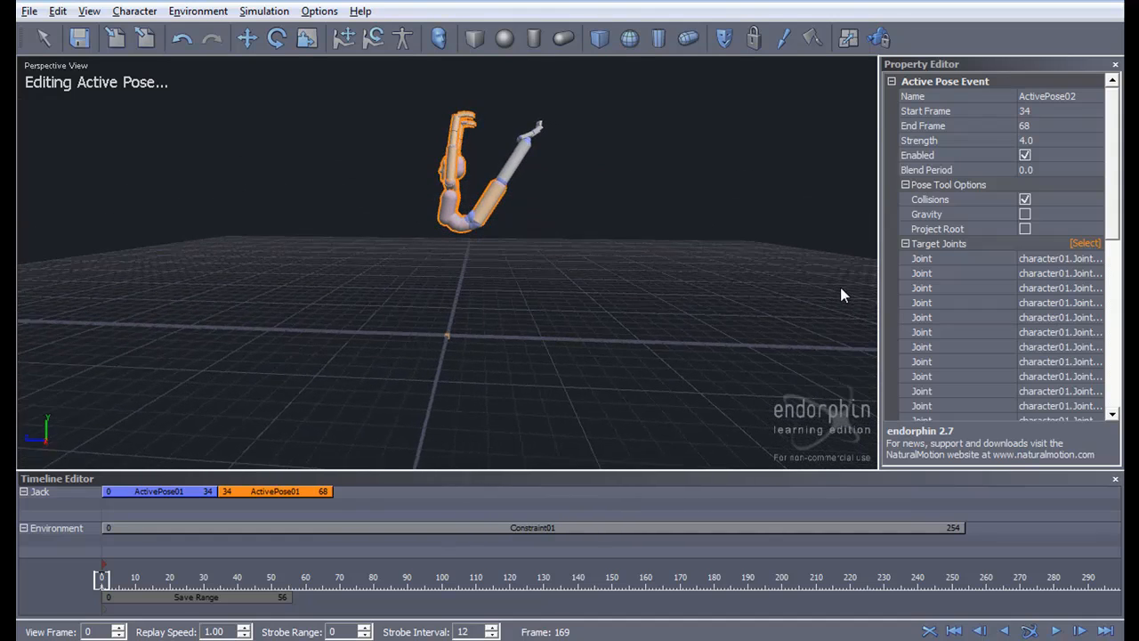
# Step: Set the second active pose's strength to 9.0 and simulate the motion
pyautogui.click(271, 500)
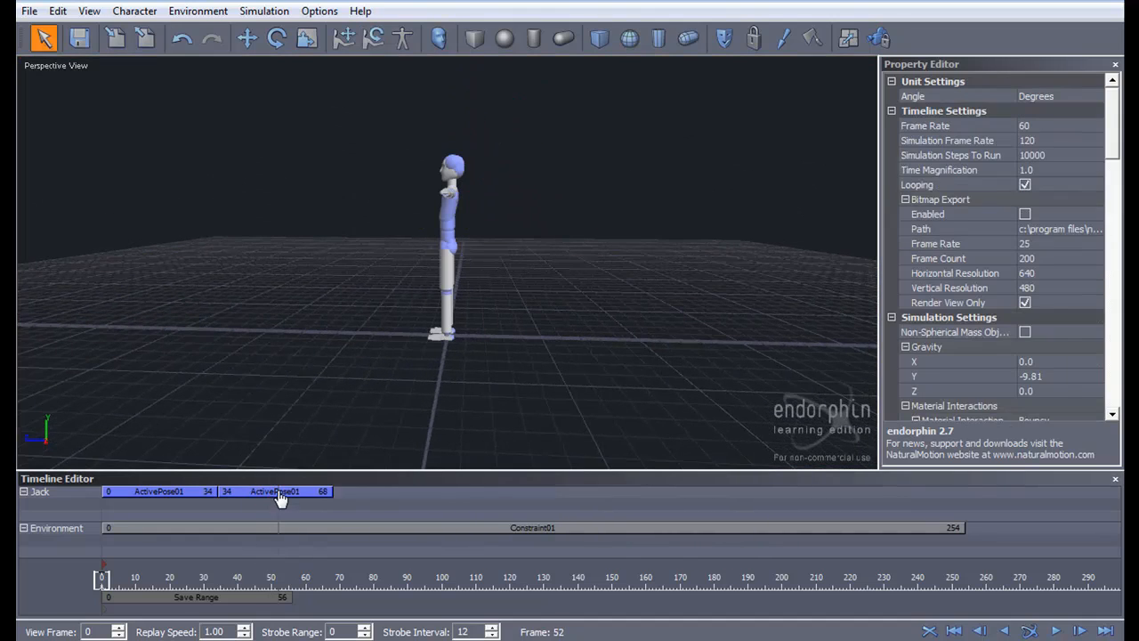
pyautogui.click(278, 490)
pyautogui.click(1042, 142)
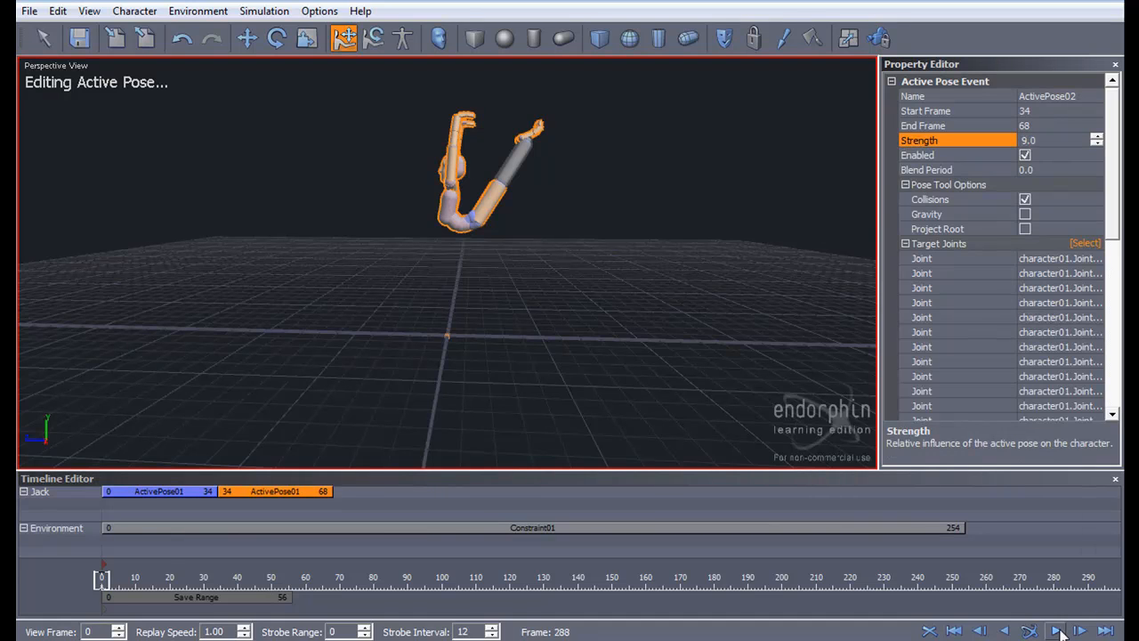
pyautogui.write('9.0')
pyautogui.click(1030, 631)
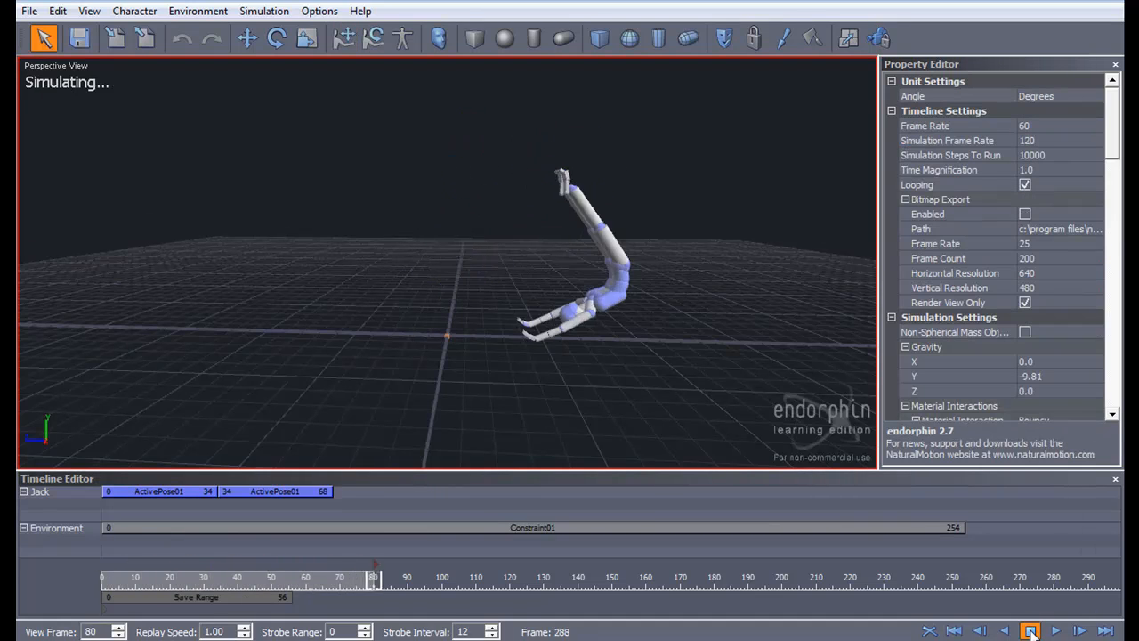
pyautogui.click(1031, 633)
# Step: Shift the second active pose on the timeline to frames 36–70 and simulate the motion again
pyautogui.click(219, 579)
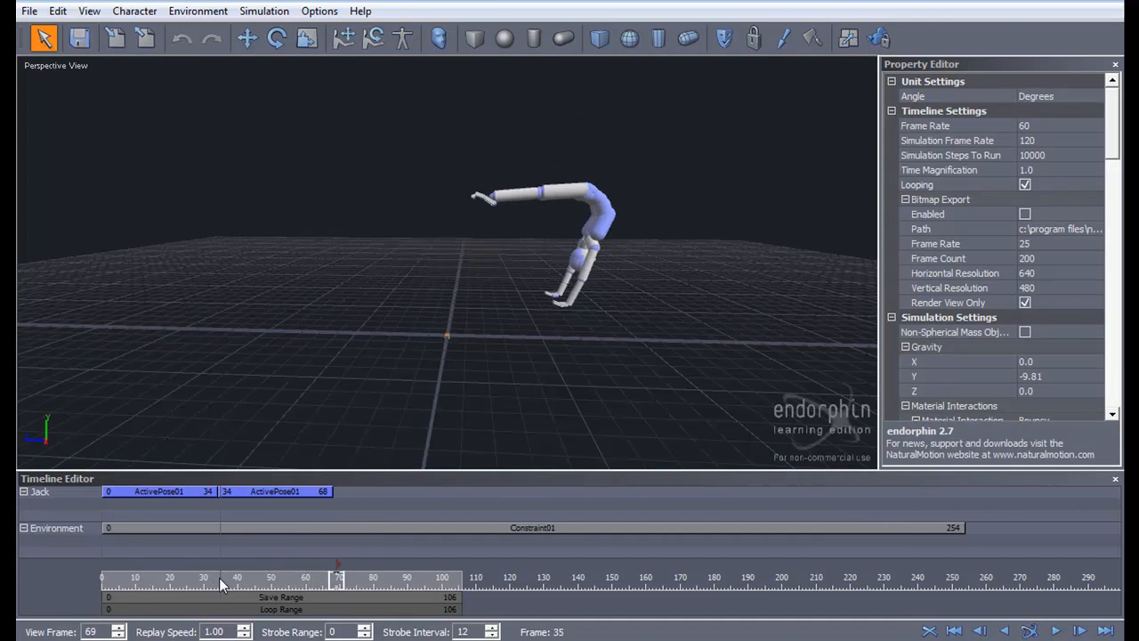
pyautogui.moveTo(470, 347); pyautogui.dragTo(431, 311, button='middle')
pyautogui.moveTo(432, 314)
pyautogui.keyDown('alt'); pyautogui.mouseDown()
pyautogui.moveTo(401, 295)
pyautogui.moveTo(421, 297)
pyautogui.mouseUp(); pyautogui.keyUp('alt')
pyautogui.moveTo(272, 501); pyautogui.dragTo(274, 504)
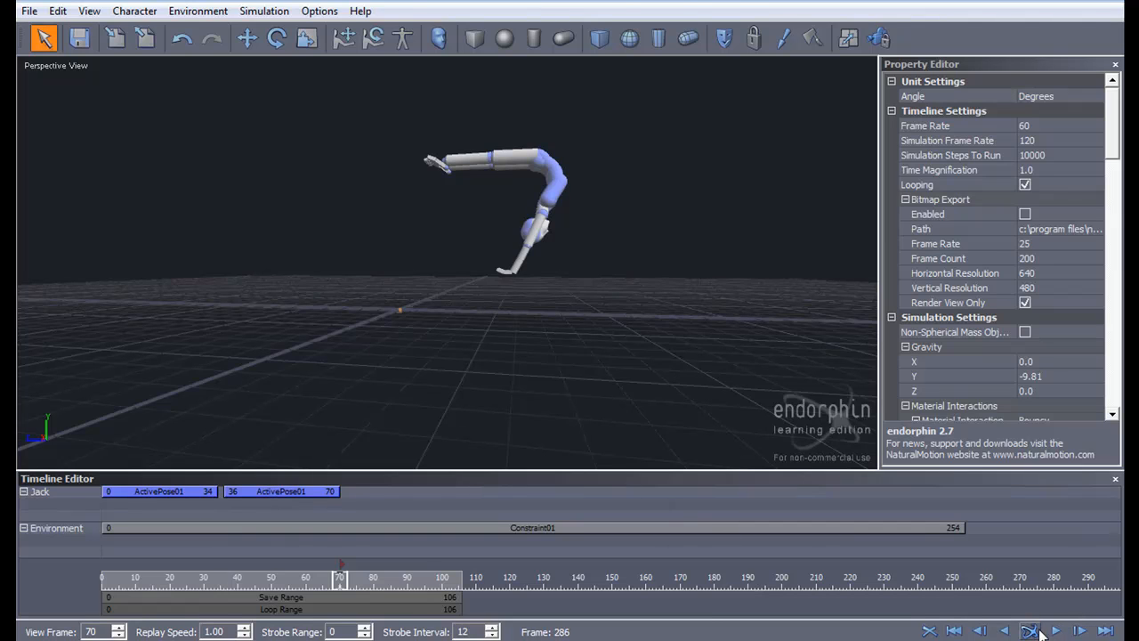
pyautogui.click(1036, 631)
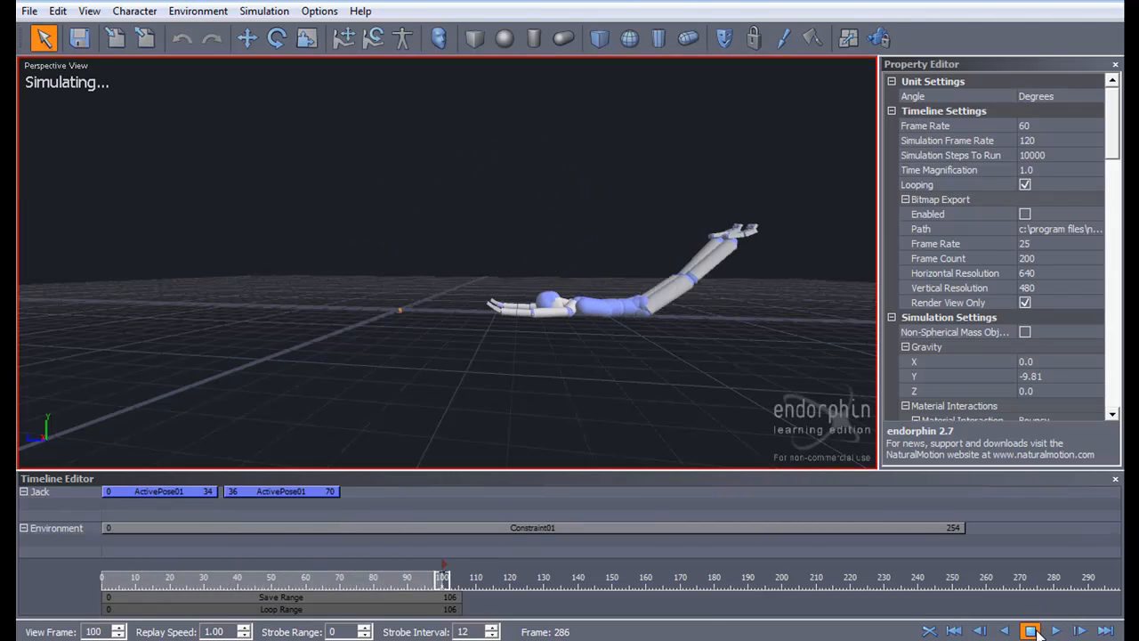
pyautogui.click(1033, 631)
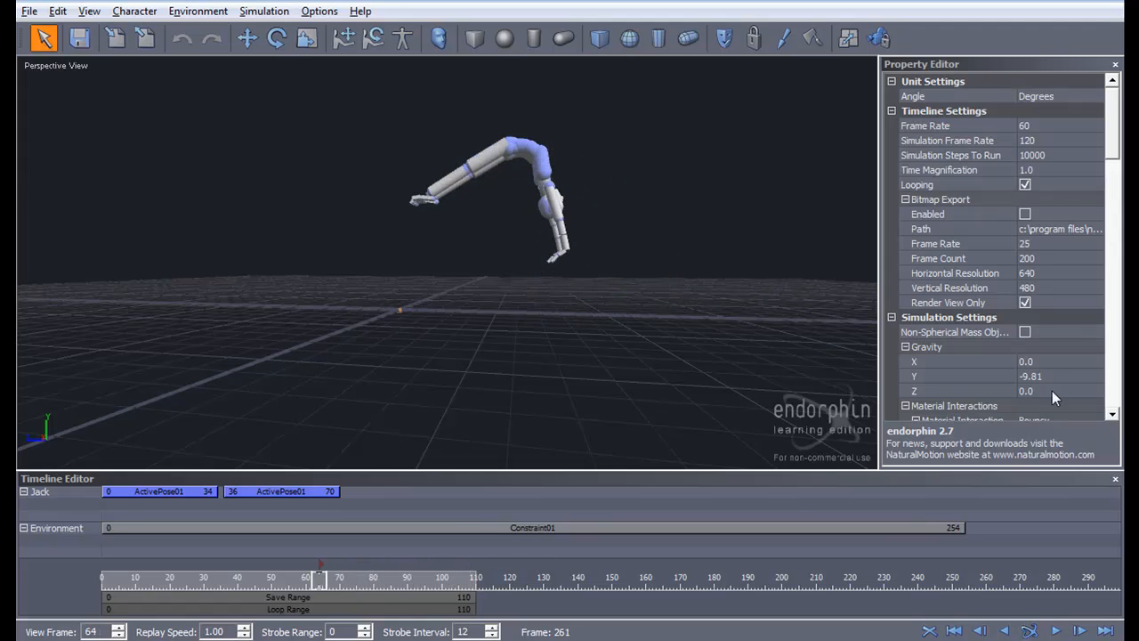
# Step: Replay the simulation from about frame 31 and examine Jack's backward flip and hand landing
pyautogui.moveTo(501, 411); pyautogui.dragTo(535, 417, button='middle')
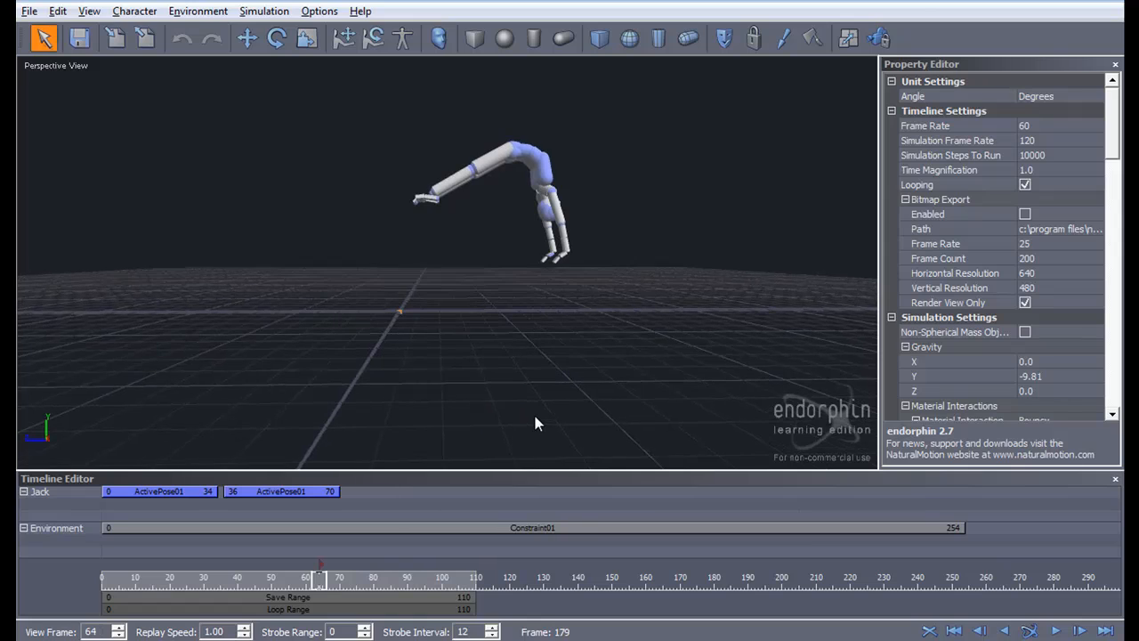
pyautogui.click(208, 578)
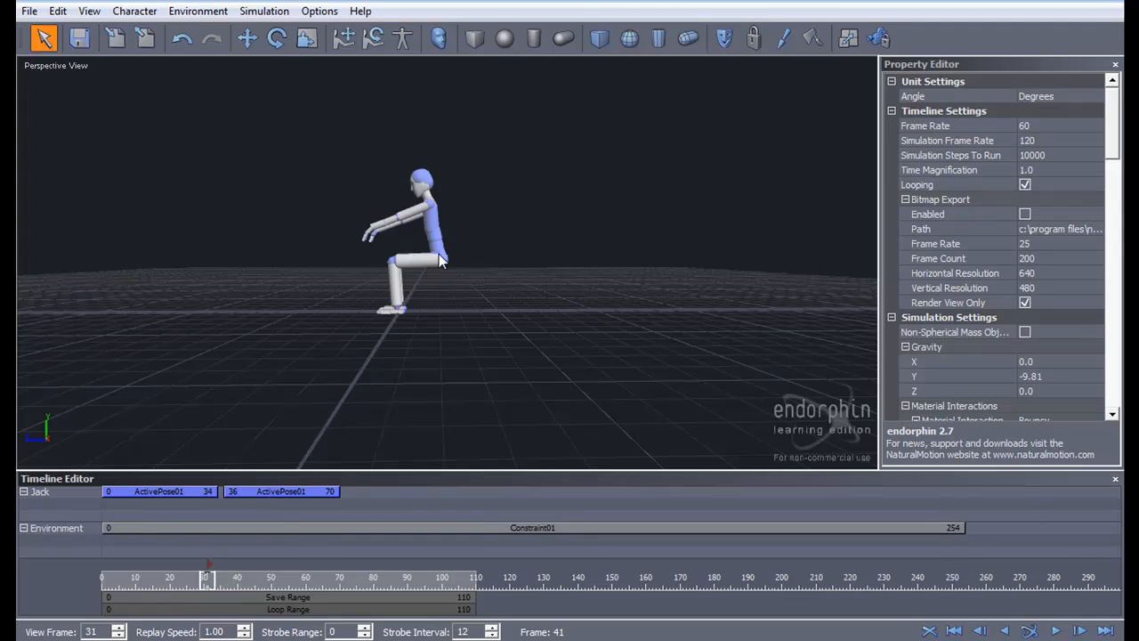
pyautogui.press('space')
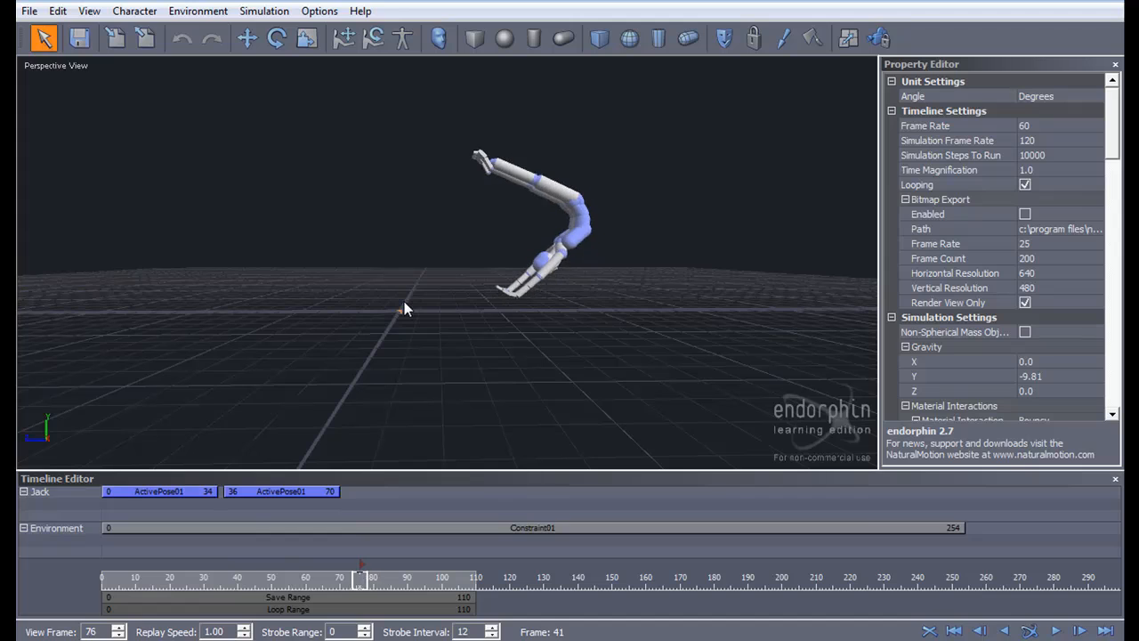
pyautogui.keyDown('alt'); pyautogui.moveTo(550, 323); pyautogui.dragTo(521, 316); pyautogui.keyUp('alt')
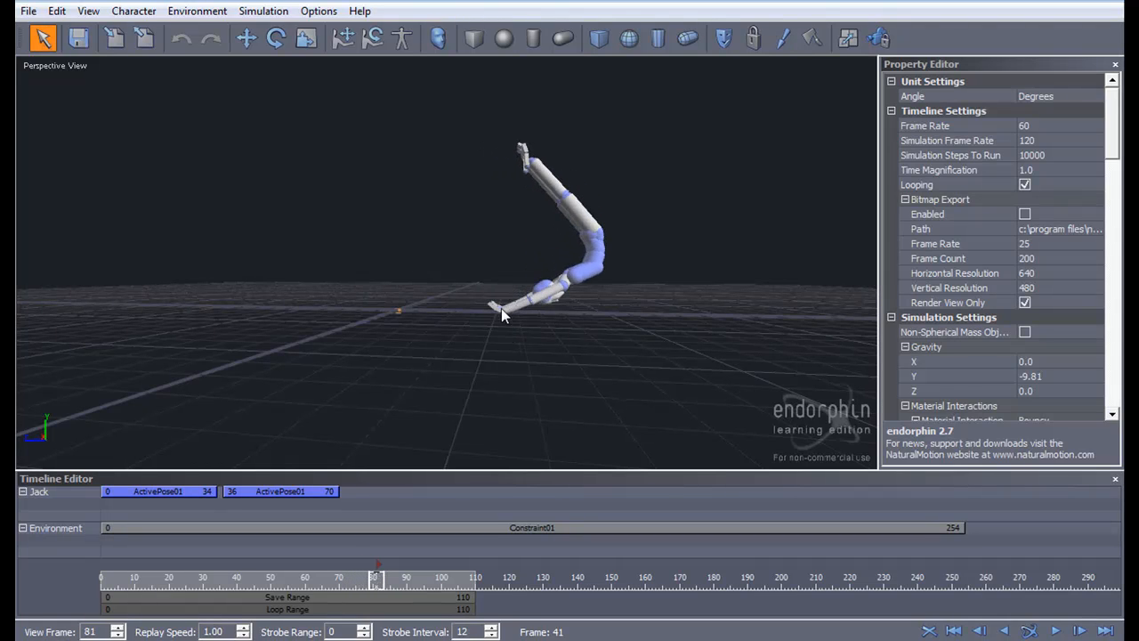
# Step: Lower the second active pose's strength to 6.0 and rerun the simulation
pyautogui.click(296, 502)
pyautogui.doubleClick(304, 496)
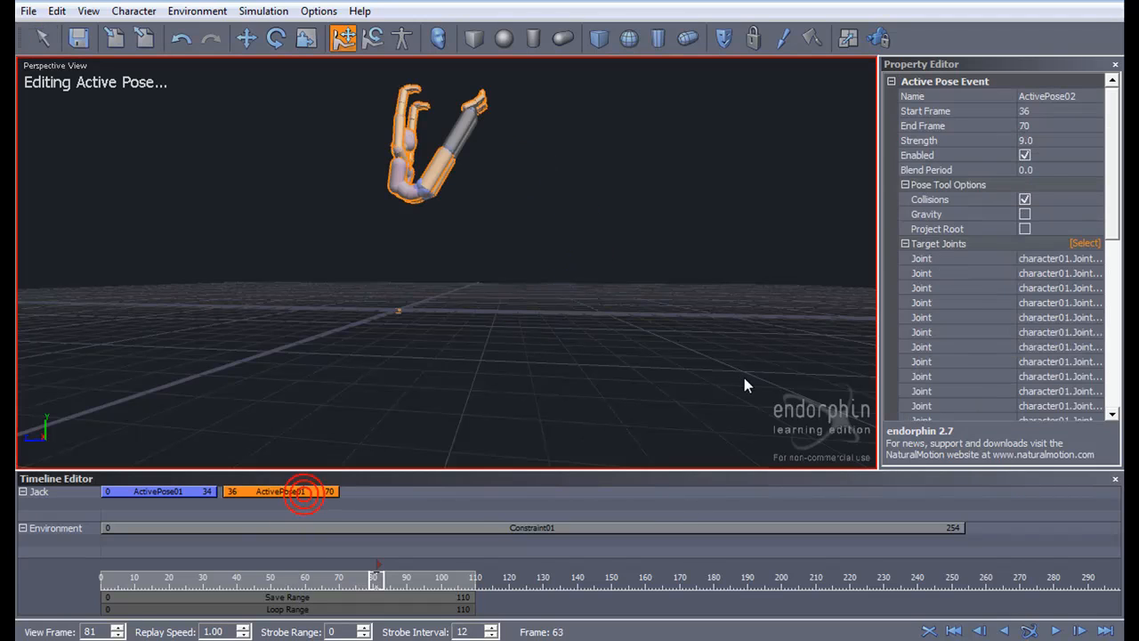
pyautogui.click(1050, 141)
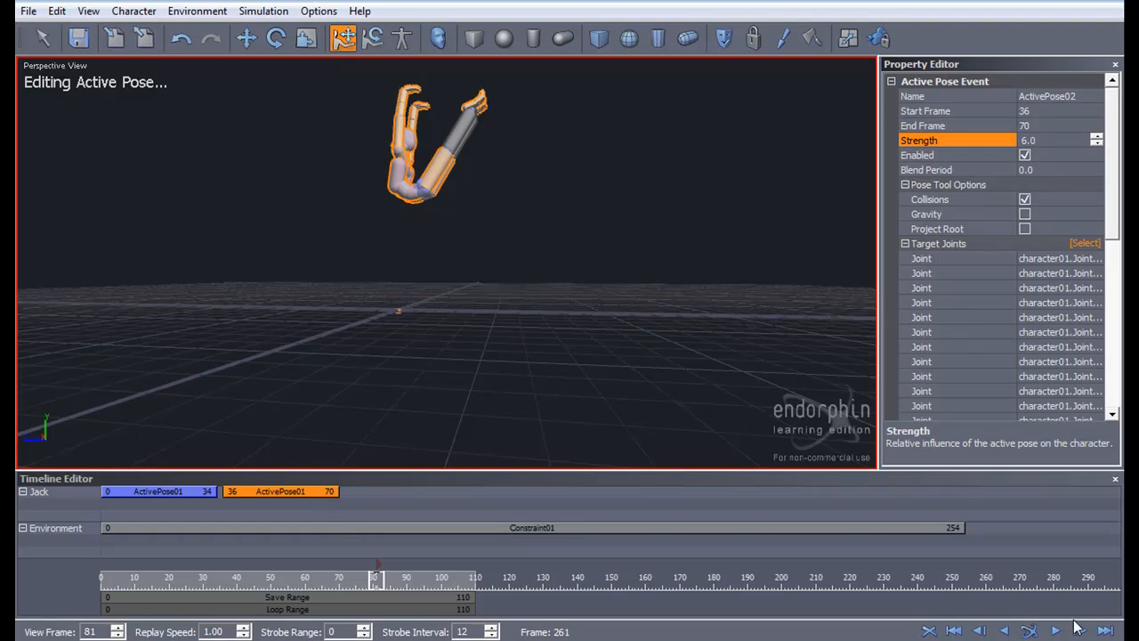
pyautogui.click(1028, 631)
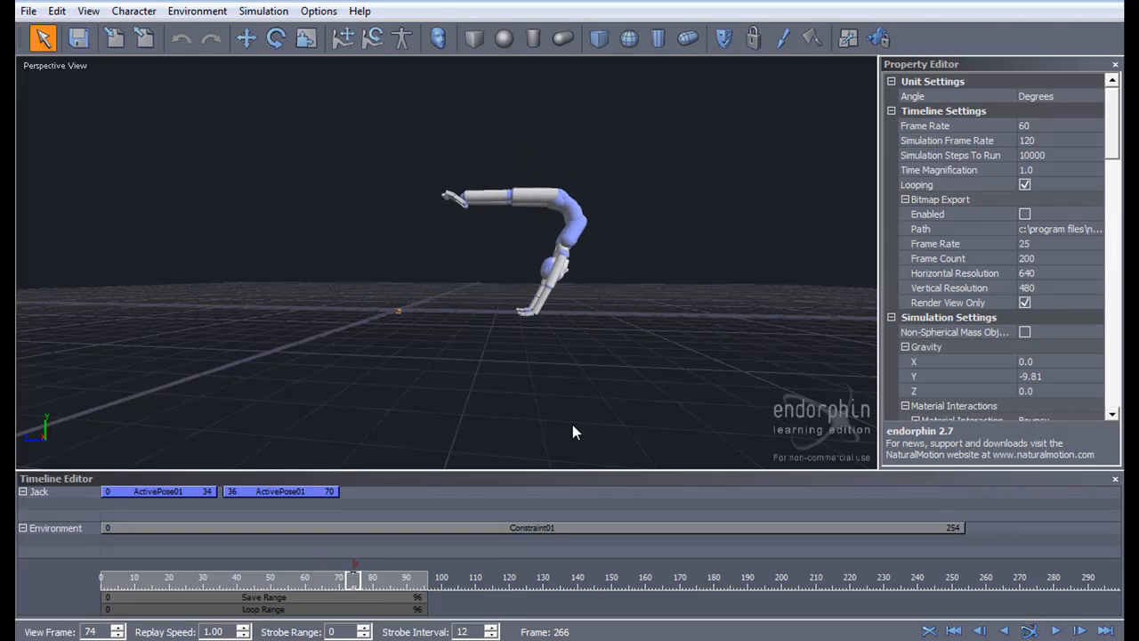
# Step: Set the second active pose's strength to 8.0 and run the simulation to about frame 138
pyautogui.doubleClick(324, 495)
pyautogui.click(1025, 140)
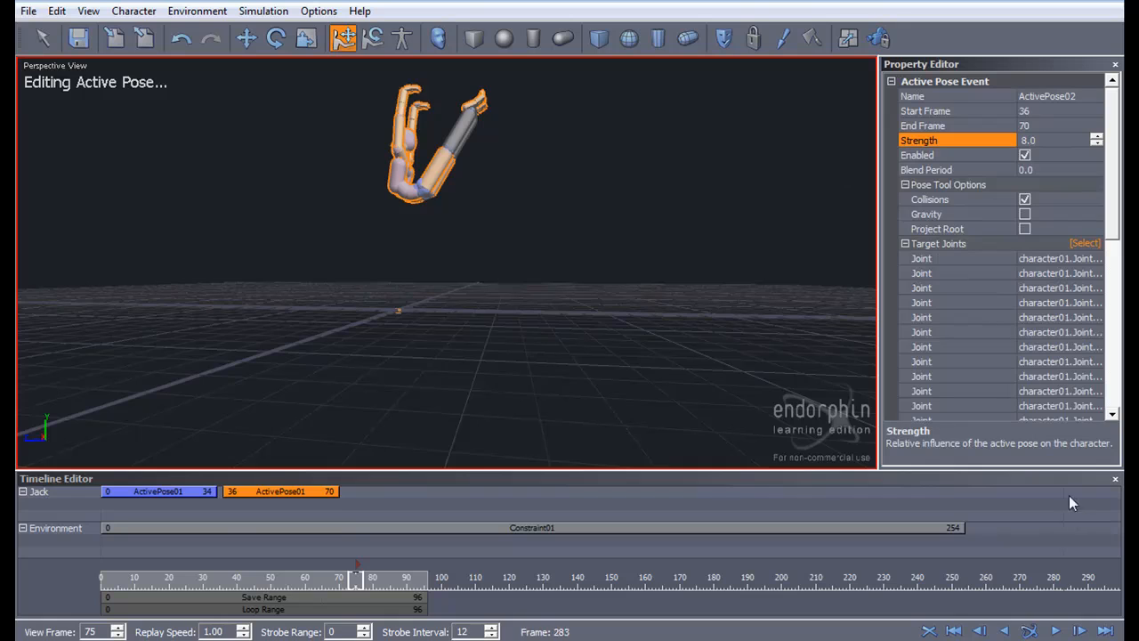
pyautogui.click(1029, 631)
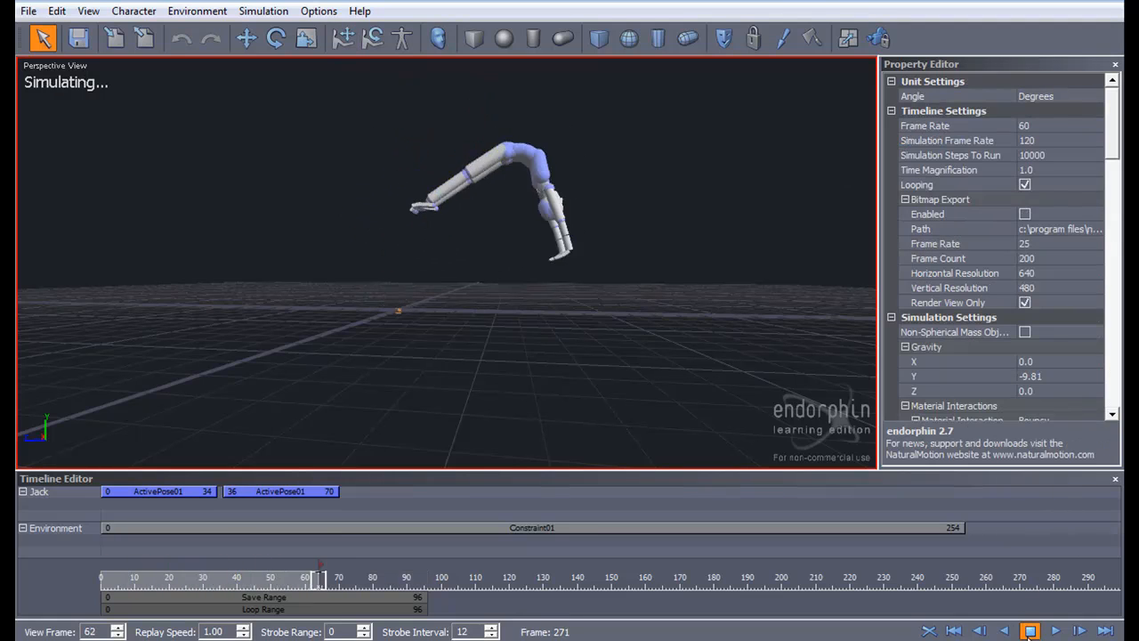
pyautogui.click(1030, 631)
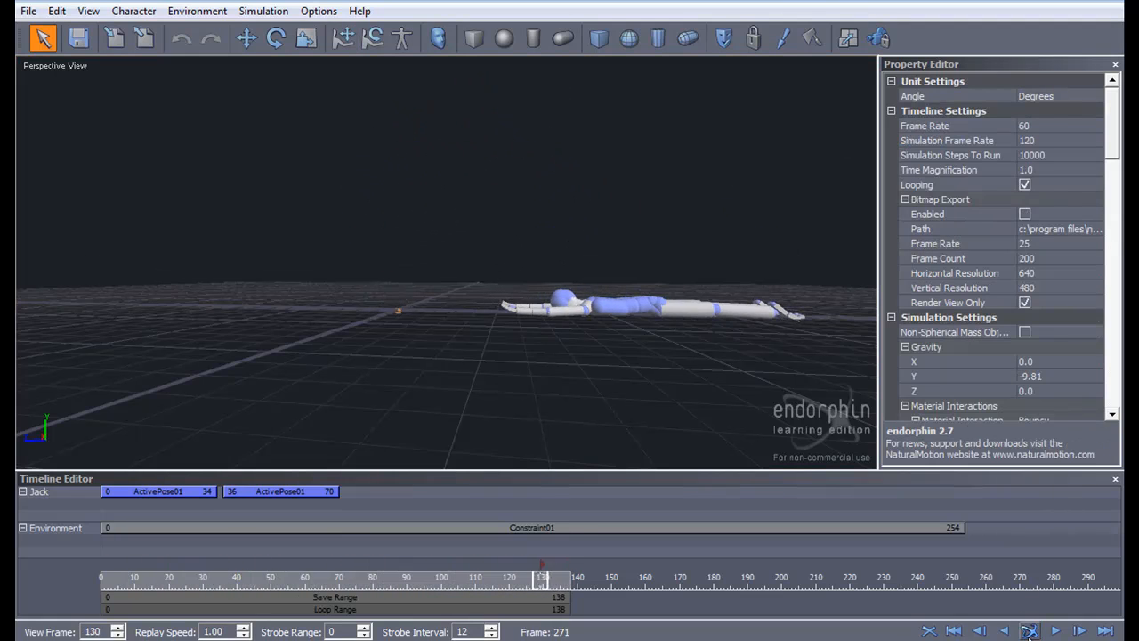